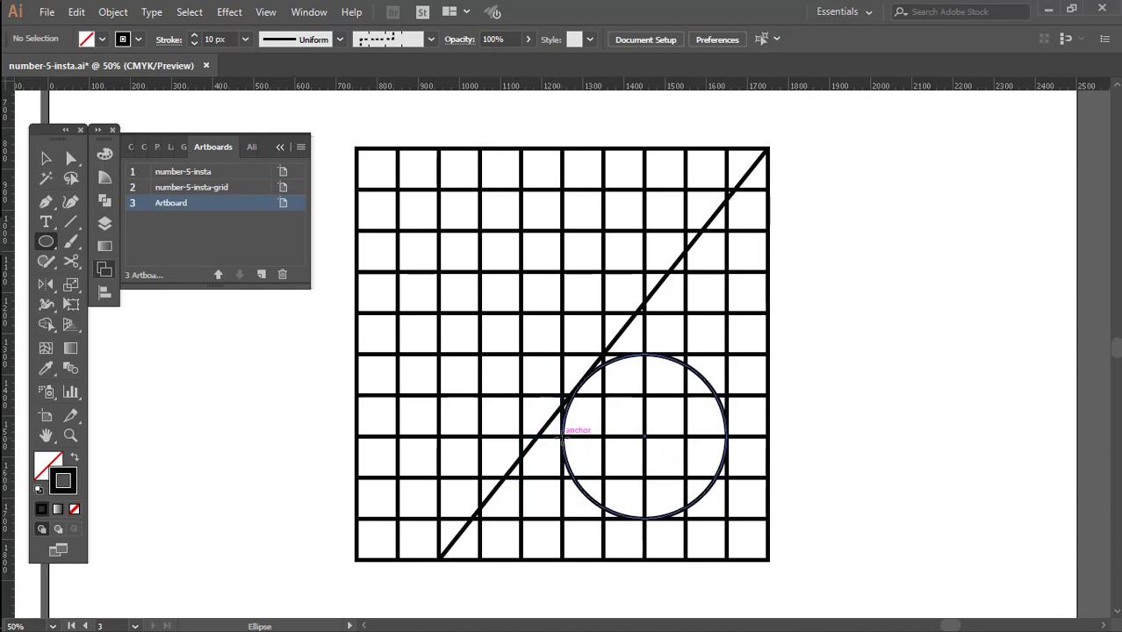
Draw two 600 px circles, one centred on the existing circle's left anchor and one on that circle's centre
{"action": "left_click", "coordinate": [562, 437], "text": "alt"}
{"action": "type", "text": "600"}
{"action": "key", "text": "Return"}
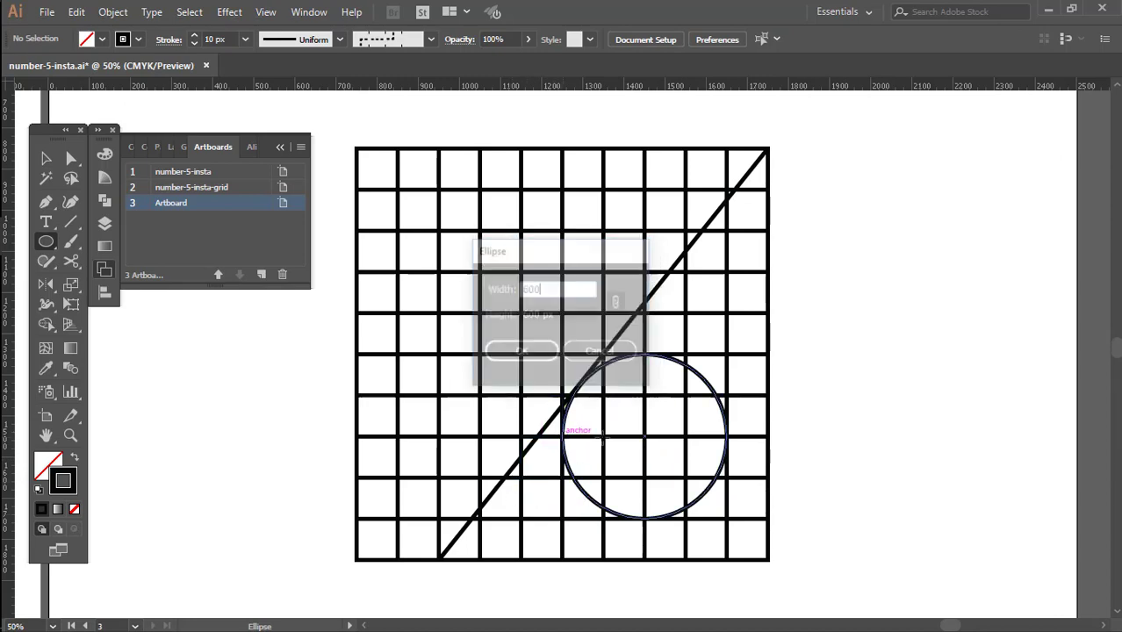
{"action": "left_click", "coordinate": [865, 423], "text": "ctrl"}
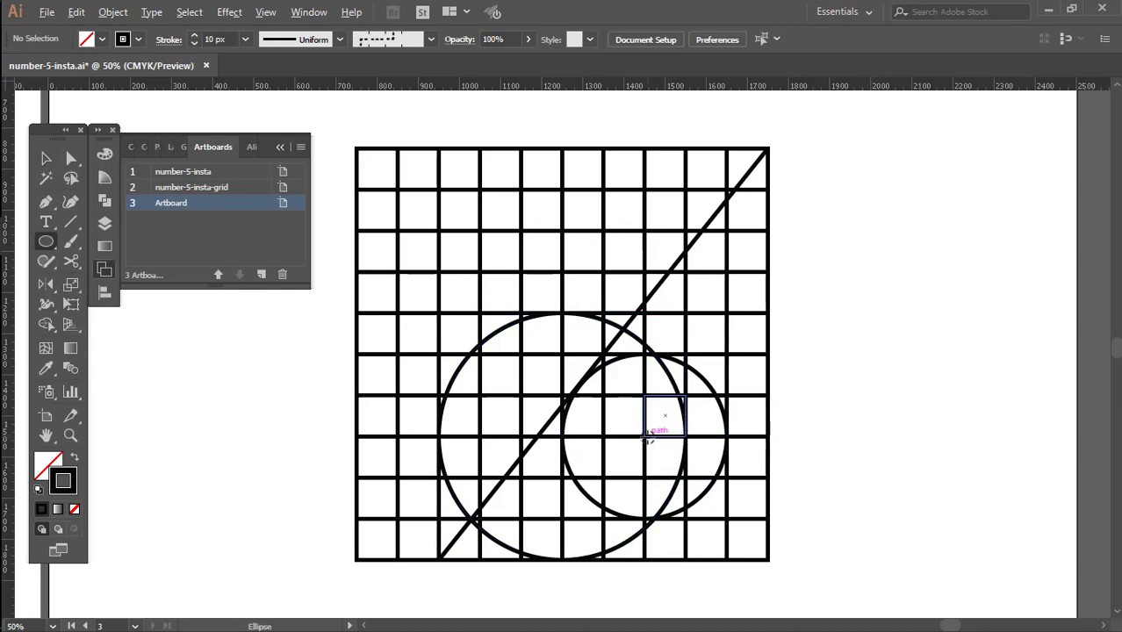
{"action": "left_click", "coordinate": [645, 437], "text": "alt"}
{"action": "type", "text": "600"}
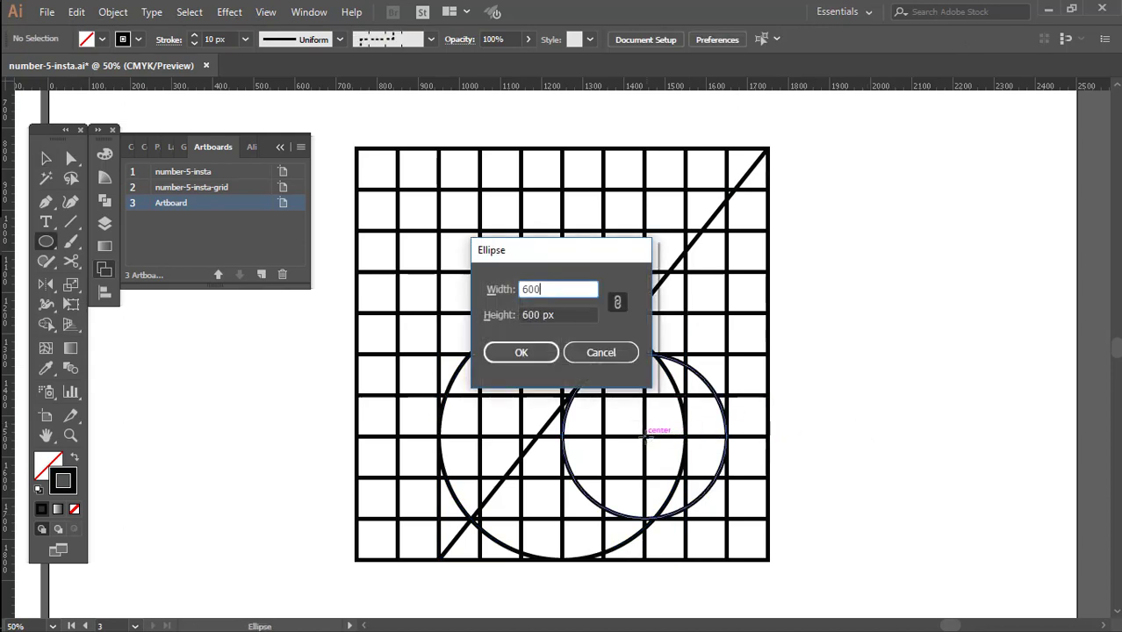
{"action": "key", "text": "Return"}
{"action": "key", "text": "ctrl+shift+a"}
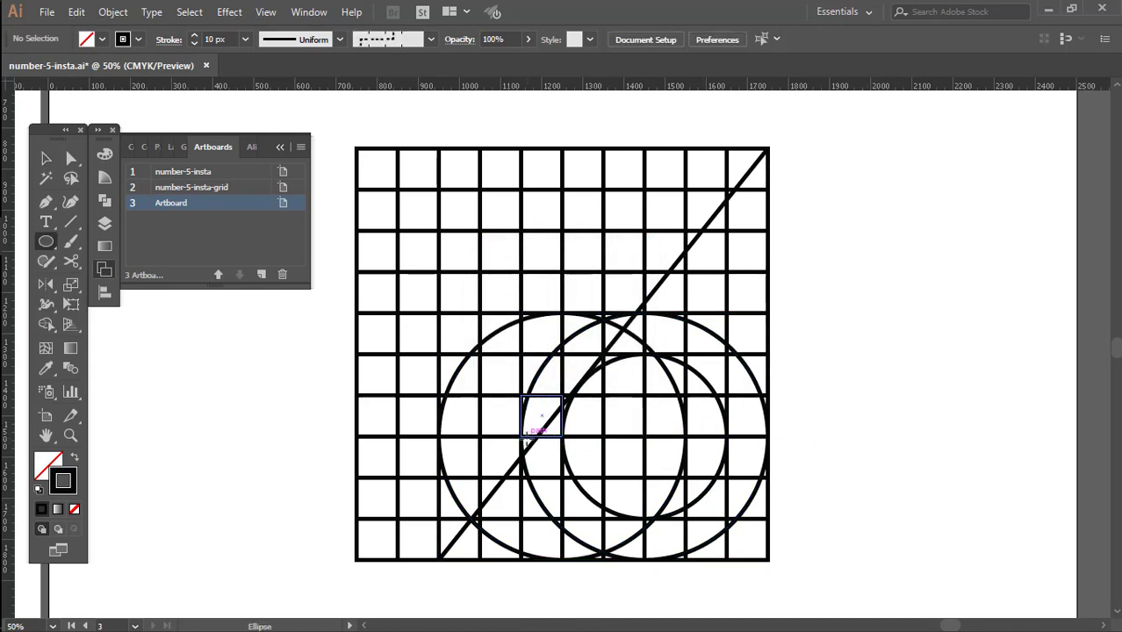
Draw a 400 px circle concentric with the left 600 px circle and deselect it
{"action": "left_click", "coordinate": [562, 433], "text": "alt"}
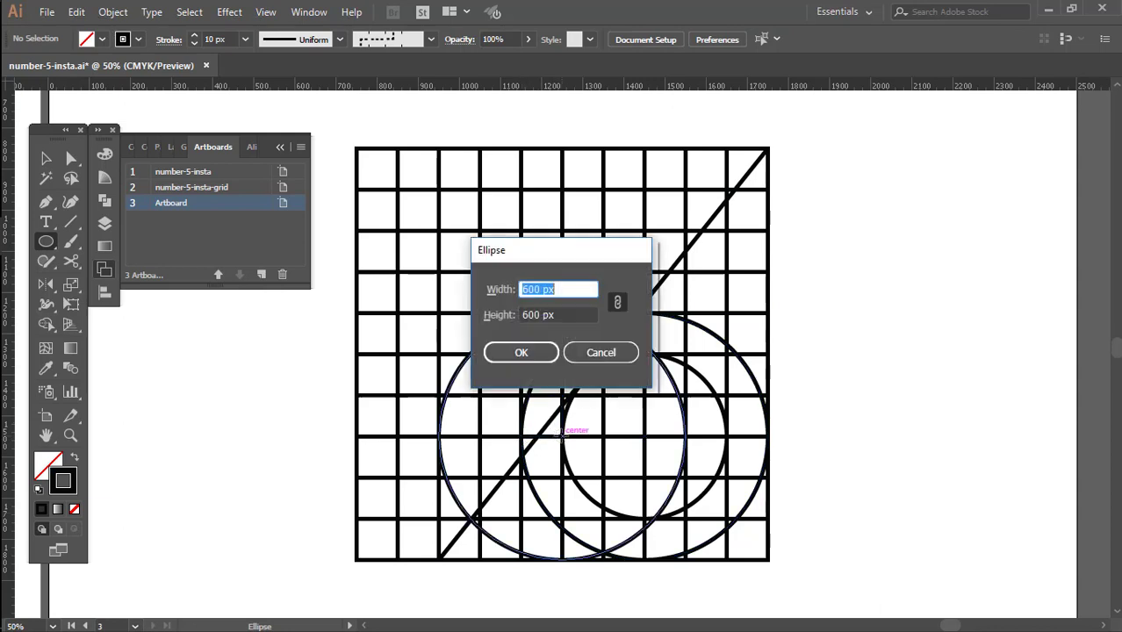
{"action": "type", "text": "400"}
{"action": "key", "text": "Return"}
{"action": "key", "text": "v"}
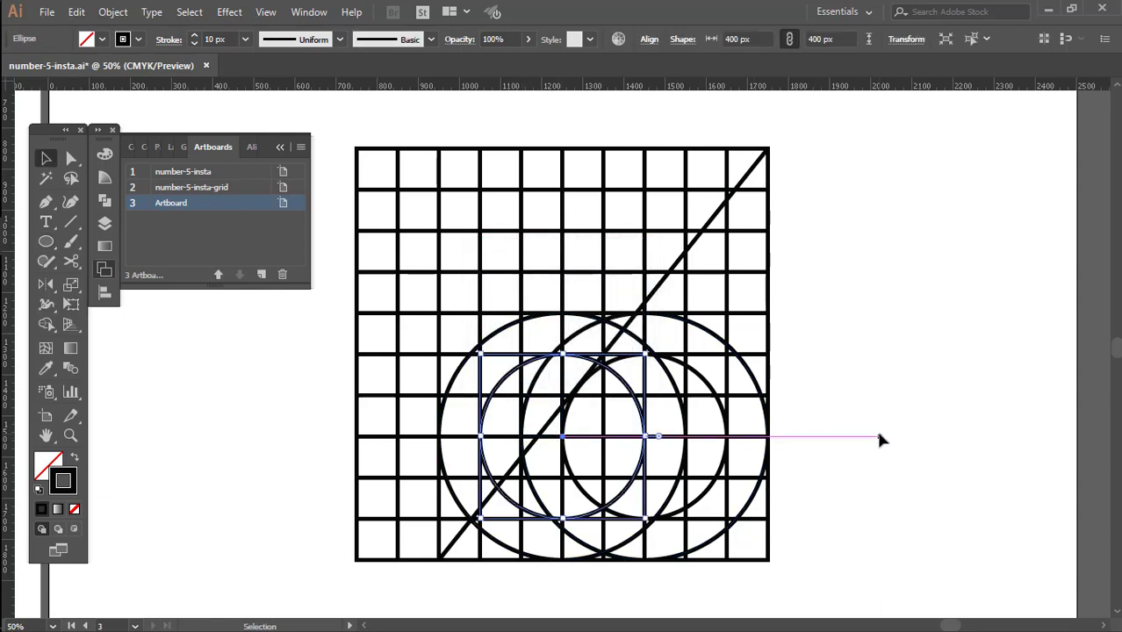
{"action": "key", "text": "ctrl+shift+a"}
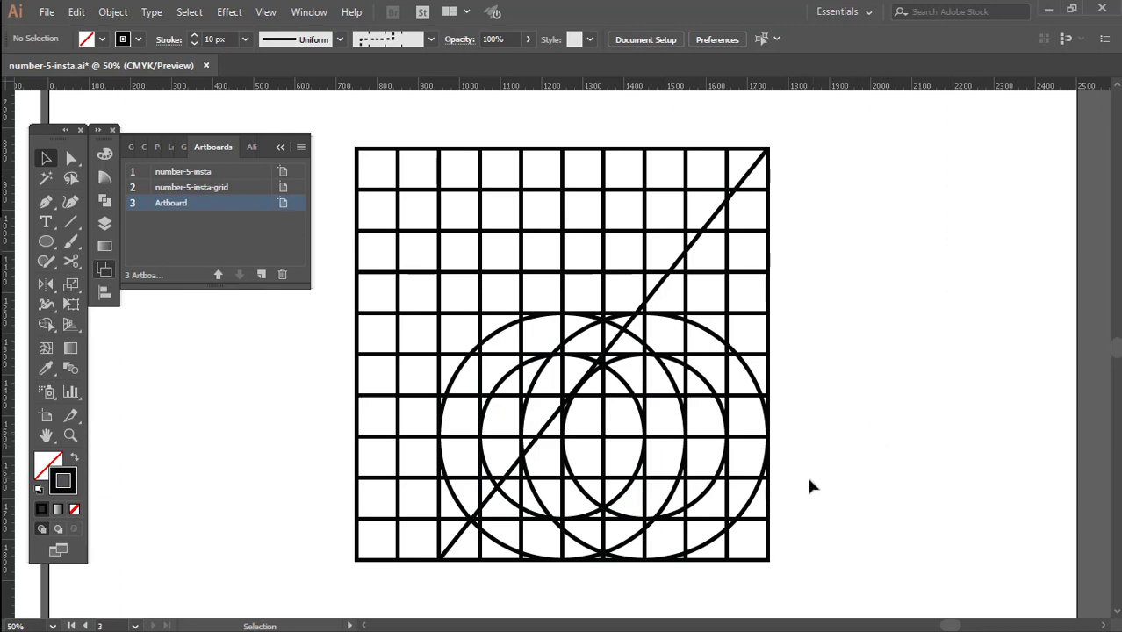
Draw a straight vertical line with the Pen tool through the middle of the grid, from its bottom edge to its top edge
{"action": "key", "text": "p"}
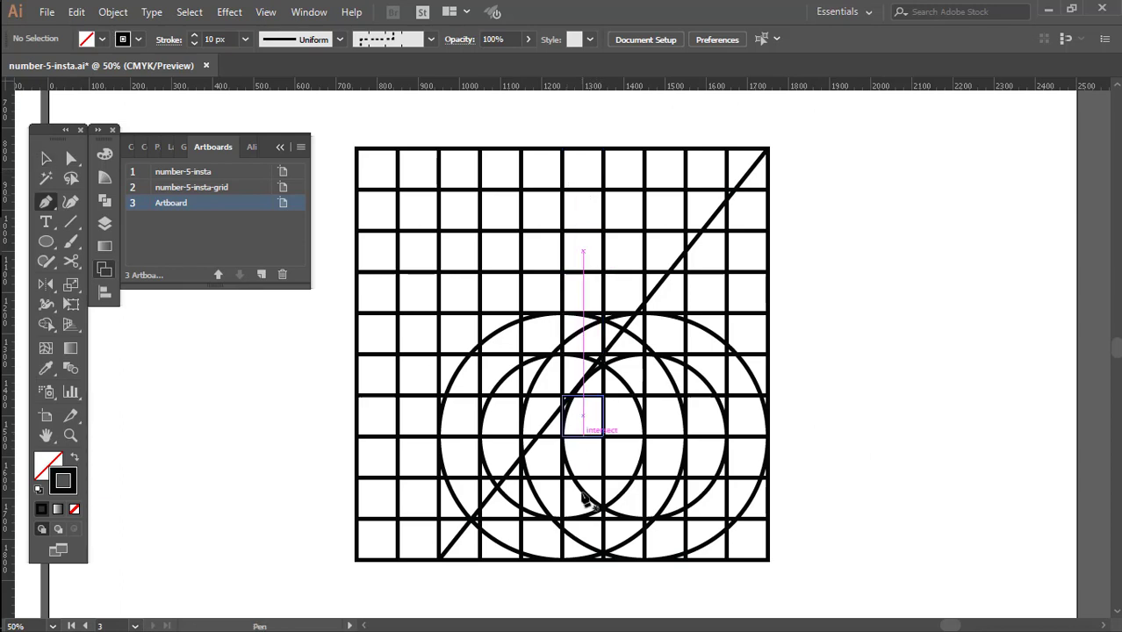
{"action": "left_click", "coordinate": [562, 557]}
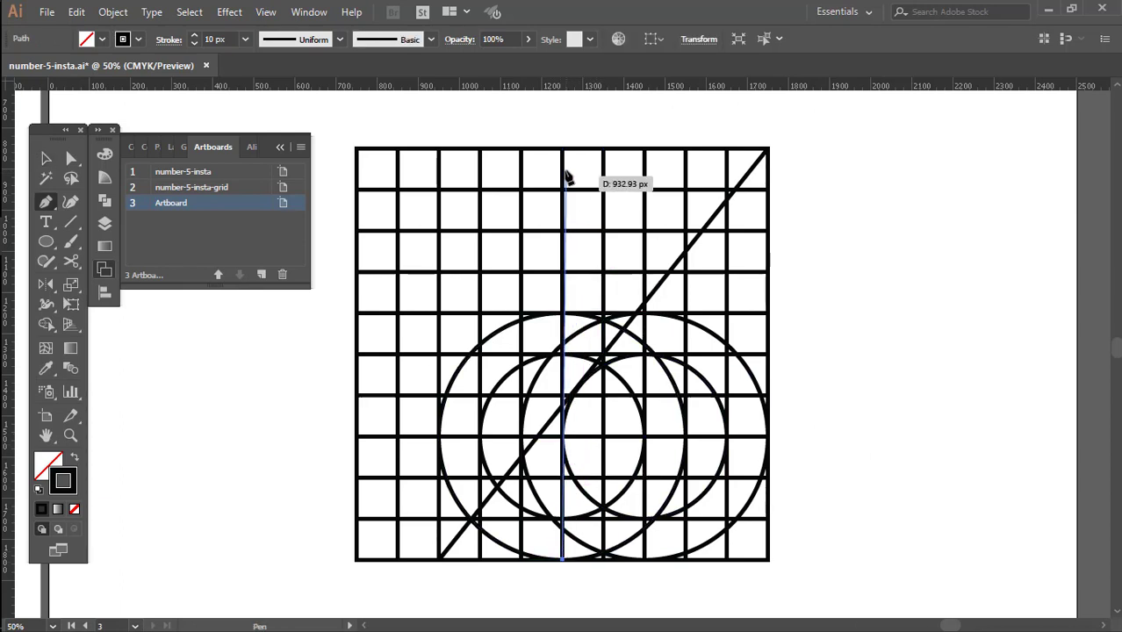
{"action": "left_click", "coordinate": [563, 151]}
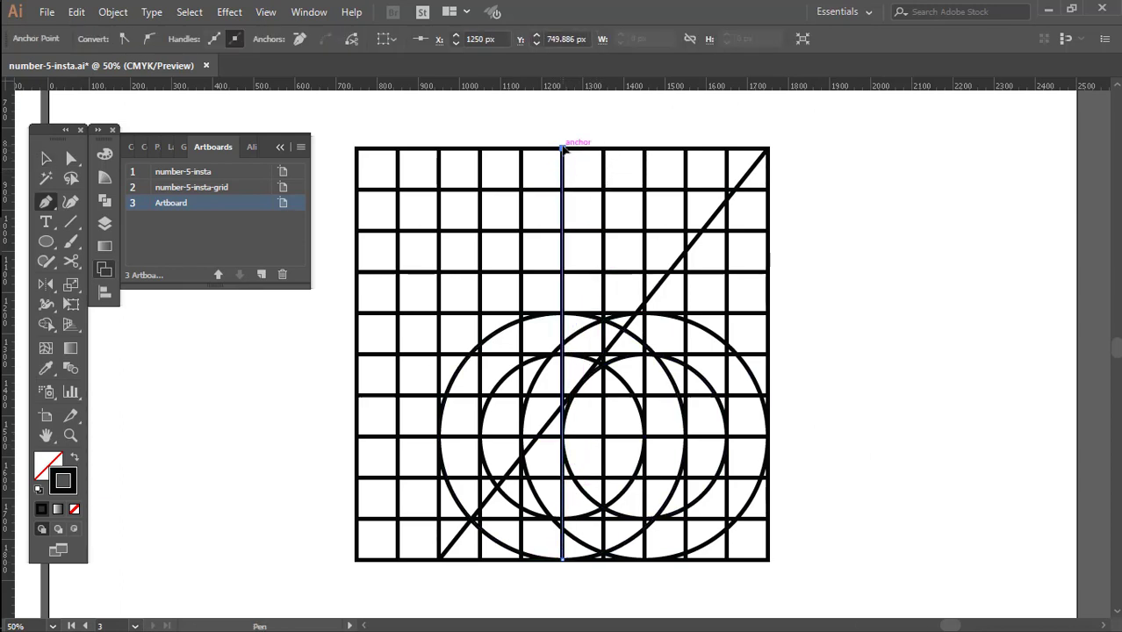
{"action": "key", "text": "Escape"}
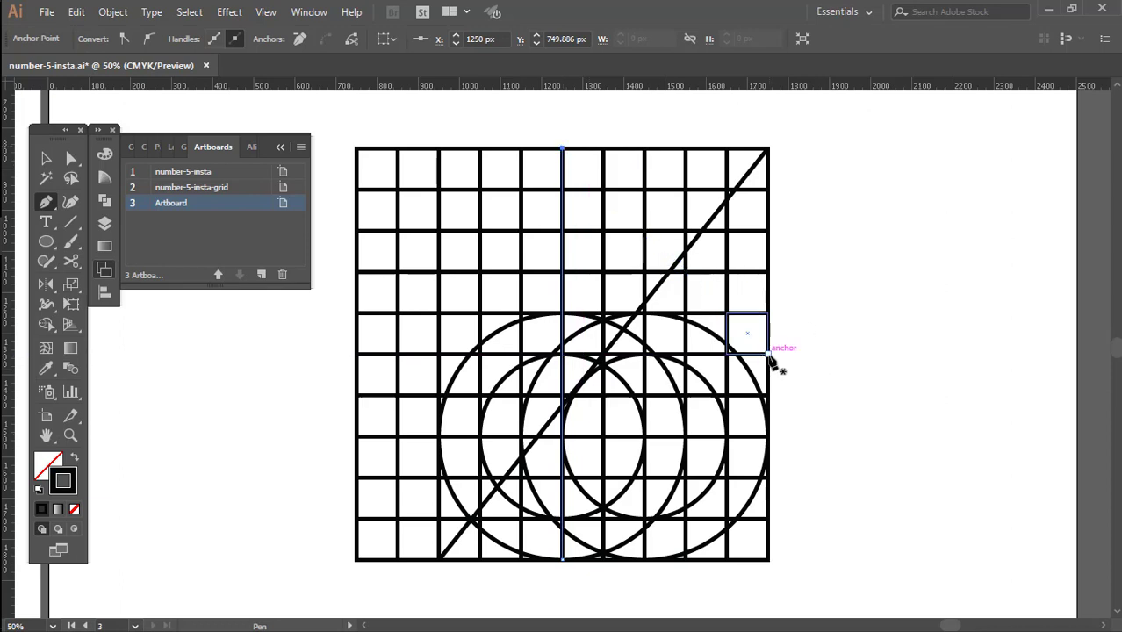
Draw two 1000 px horizontal lines across the grid, one along its middle and one through the circles' centres
{"action": "left_click", "coordinate": [769, 355]}
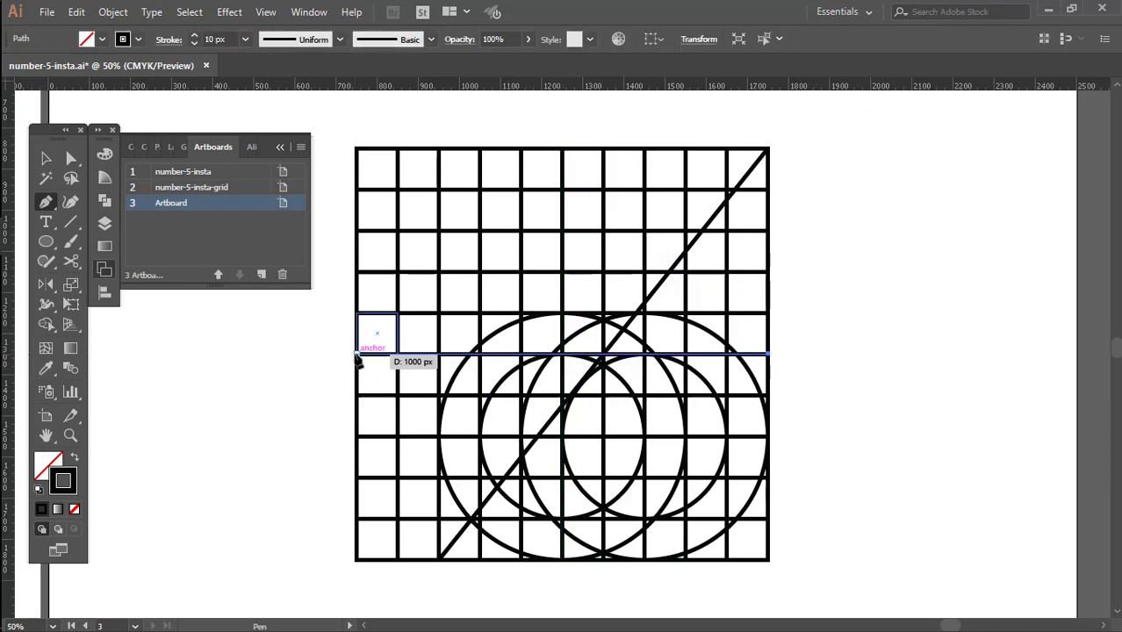
{"action": "left_click", "coordinate": [357, 355]}
{"action": "key", "text": "Escape"}
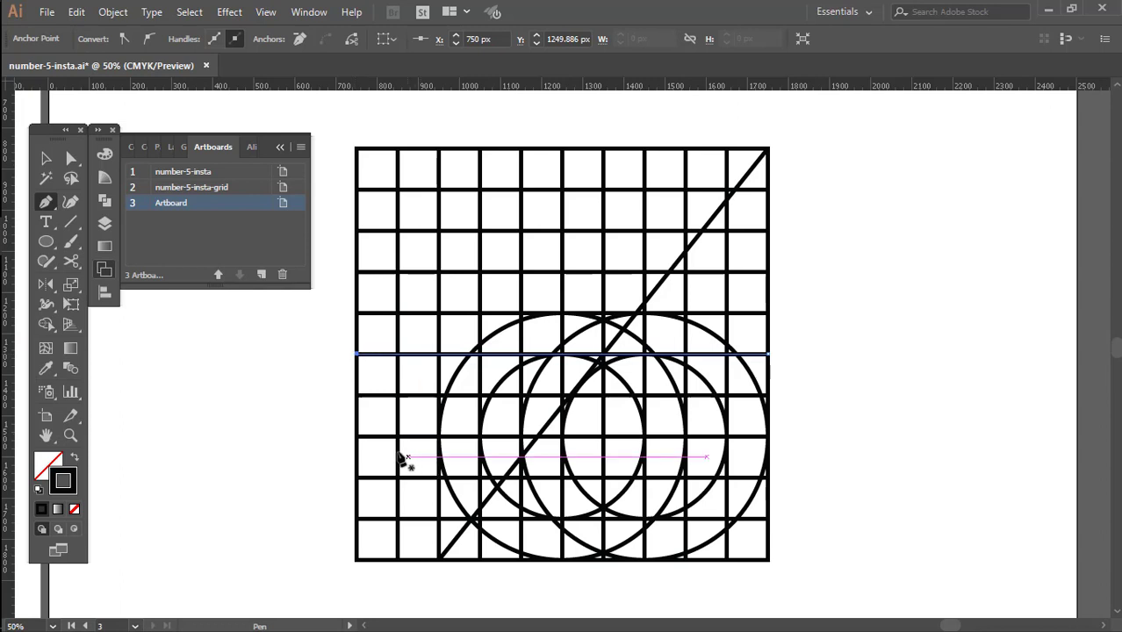
{"action": "left_click", "coordinate": [357, 437]}
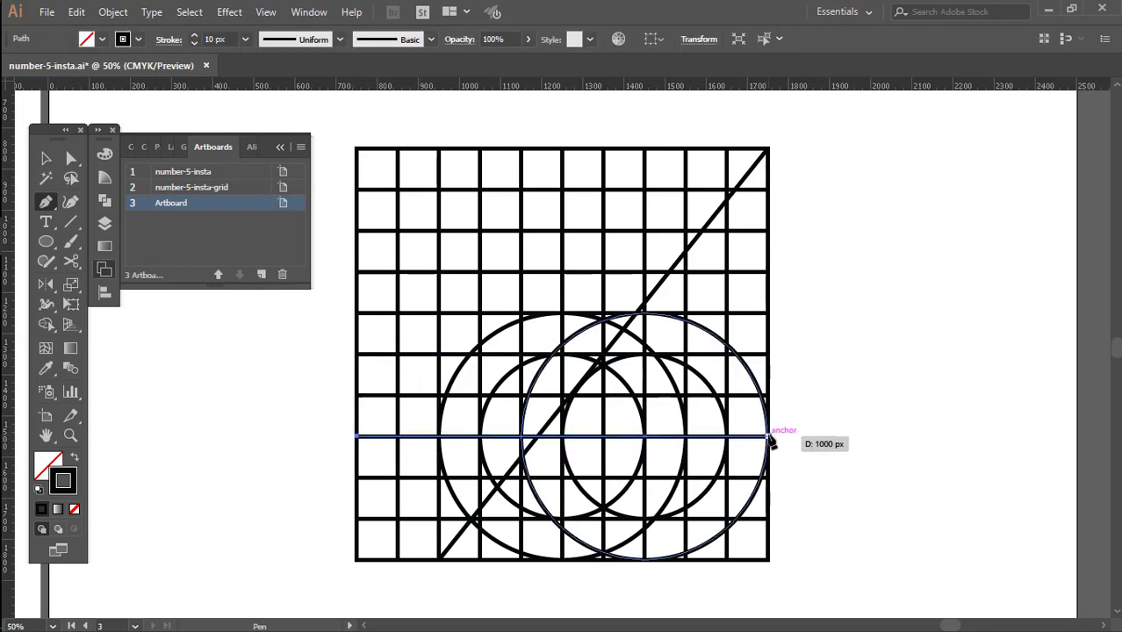
{"action": "left_click", "coordinate": [769, 436]}
{"action": "key", "text": "v"}
{"action": "left_click", "coordinate": [843, 417]}
Select the two new horizontal lines and the vertical centre line and set their stroke weight to 100 px
{"action": "left_click", "coordinate": [747, 437]}
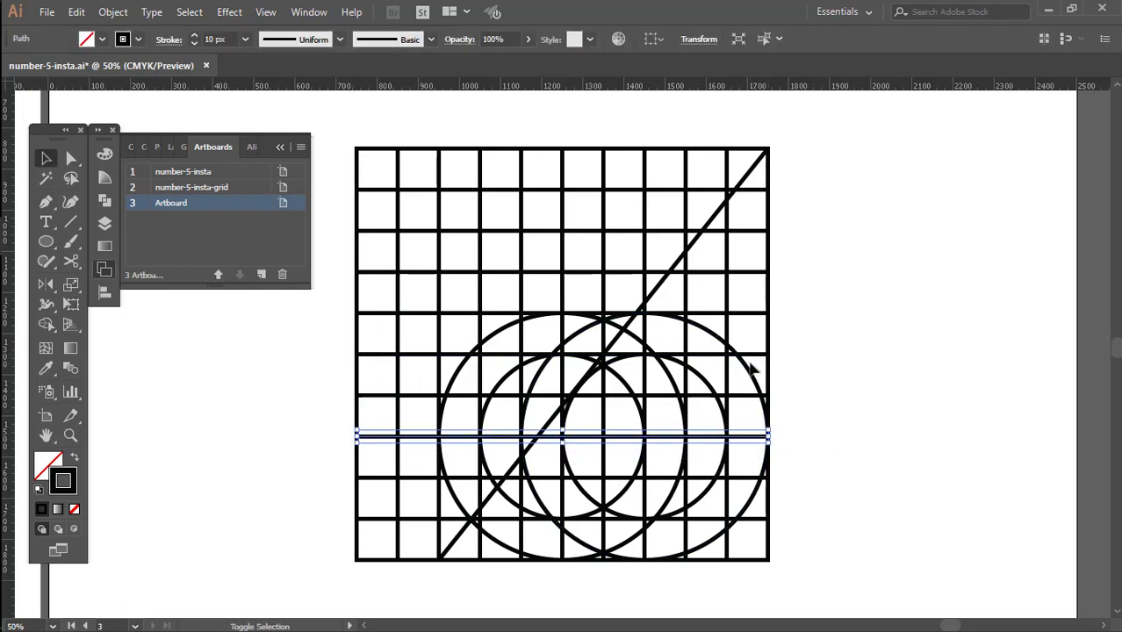
{"action": "left_click", "coordinate": [757, 355], "text": "shift"}
{"action": "left_click", "coordinate": [563, 303], "text": "shift"}
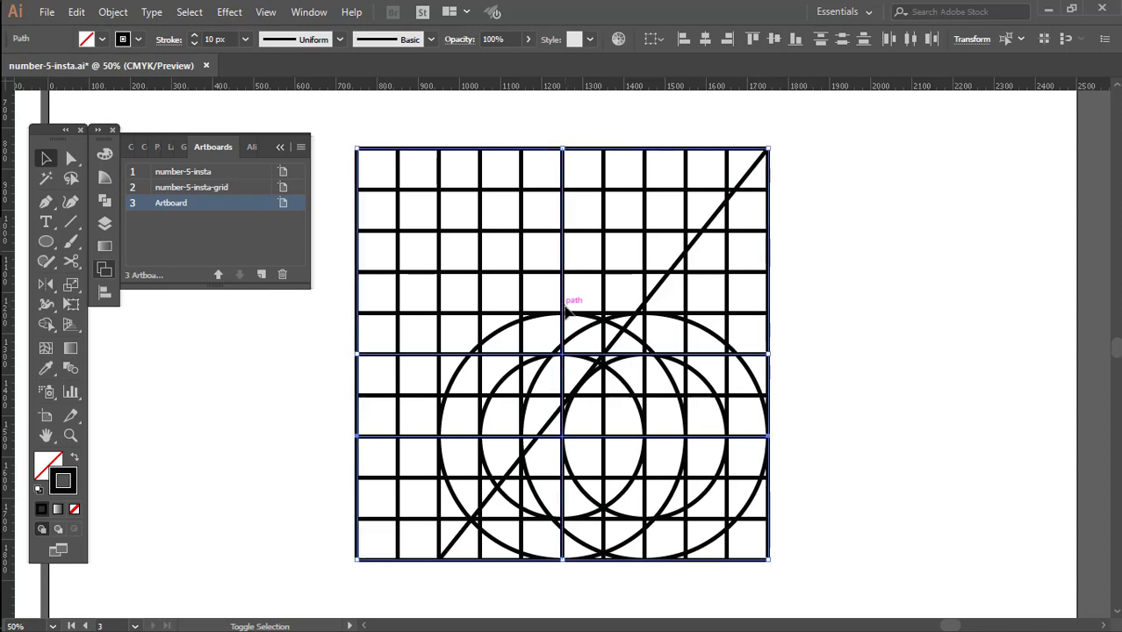
{"action": "left_click", "coordinate": [227, 38]}
{"action": "type", "text": "10"}
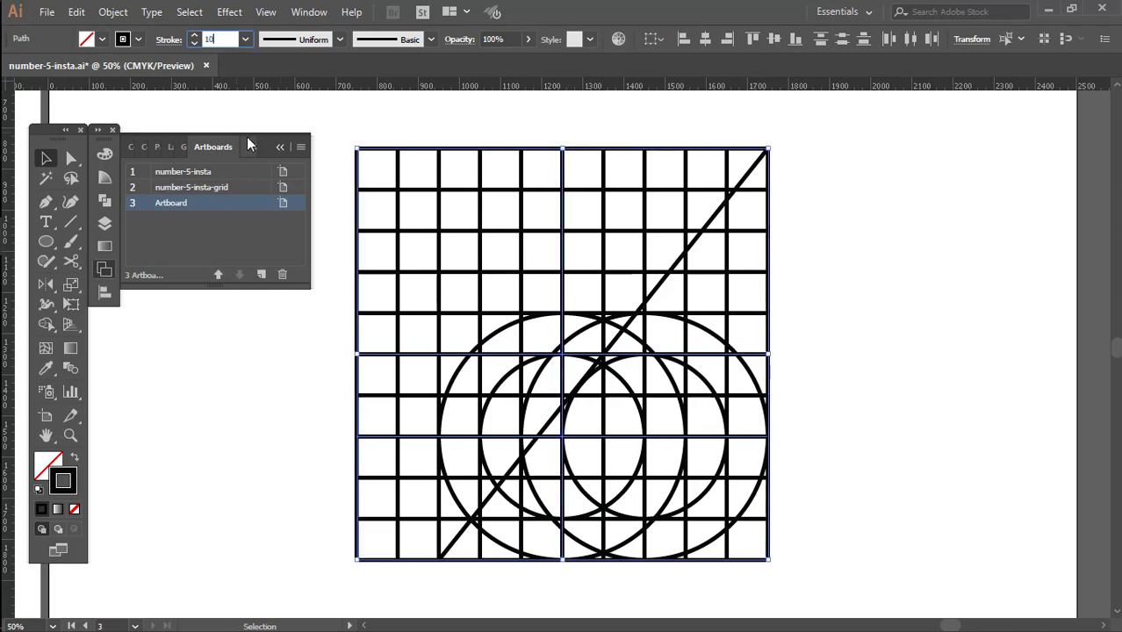
{"action": "type", "text": "0"}
{"action": "key", "text": "Return"}
Expand the three thick lines into shapes and give them no fill and a 10 px black outline
{"action": "left_click", "coordinate": [113, 11]}
{"action": "left_click", "coordinate": [181, 187]}
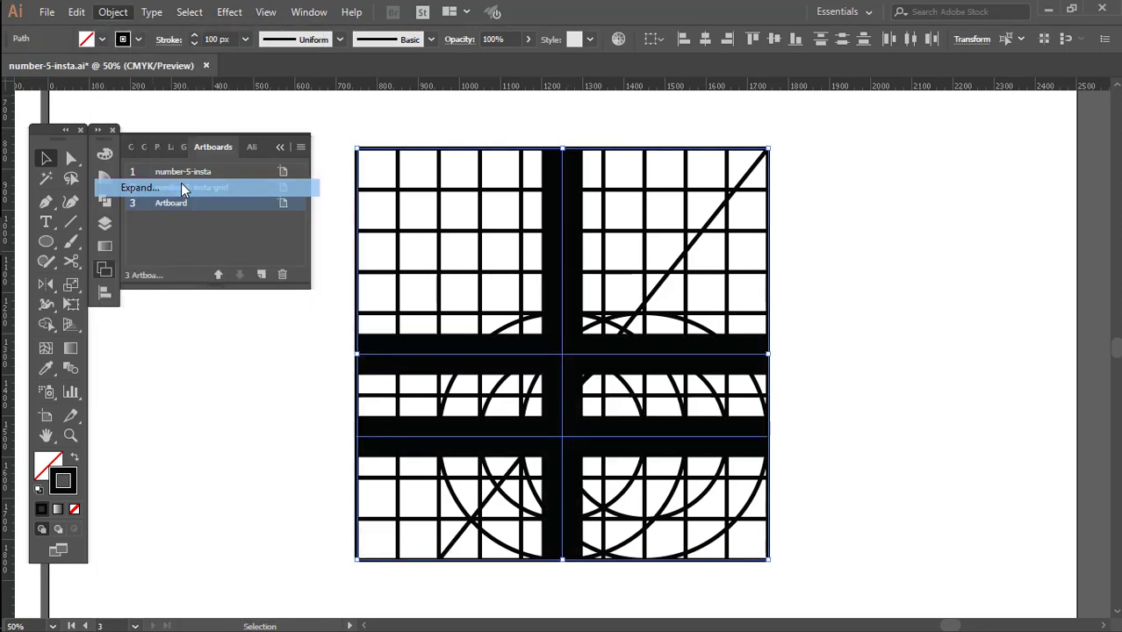
{"action": "key", "text": "Return"}
{"action": "key", "text": "shift+x"}
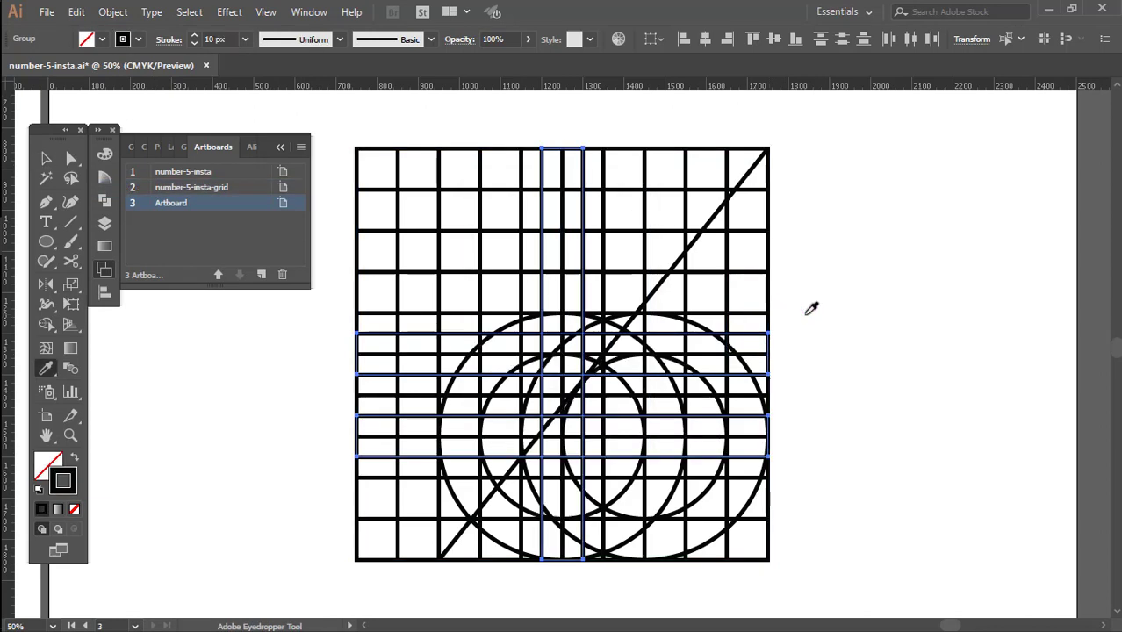
{"action": "left_click", "coordinate": [835, 318]}
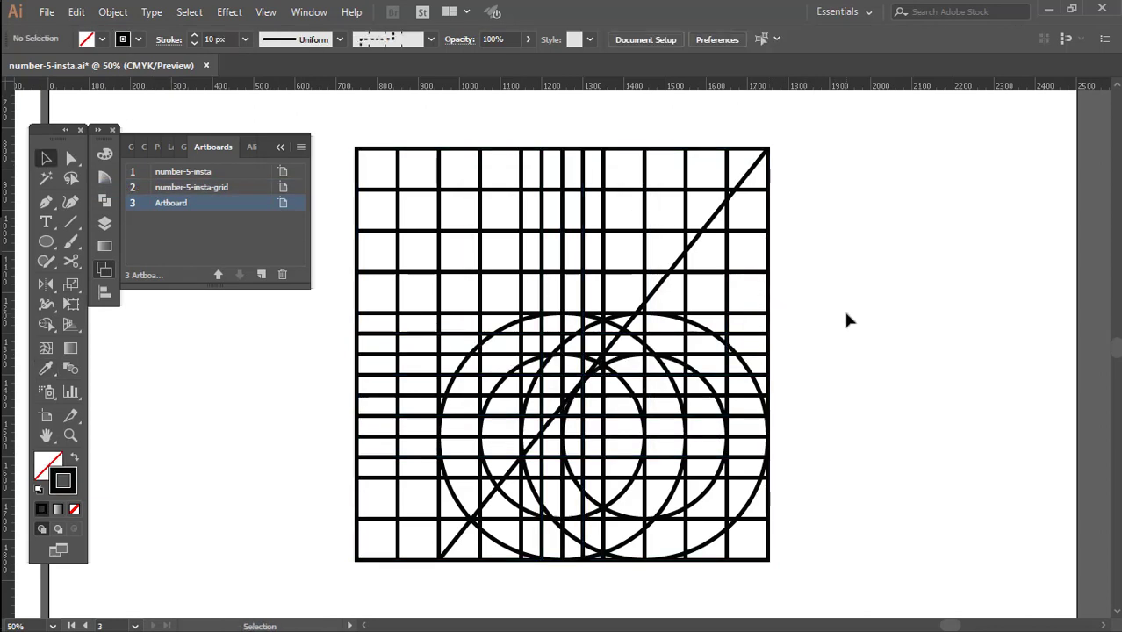
Draw a 300 px circle centred on the left group of concentric circles
{"action": "key", "text": "l"}
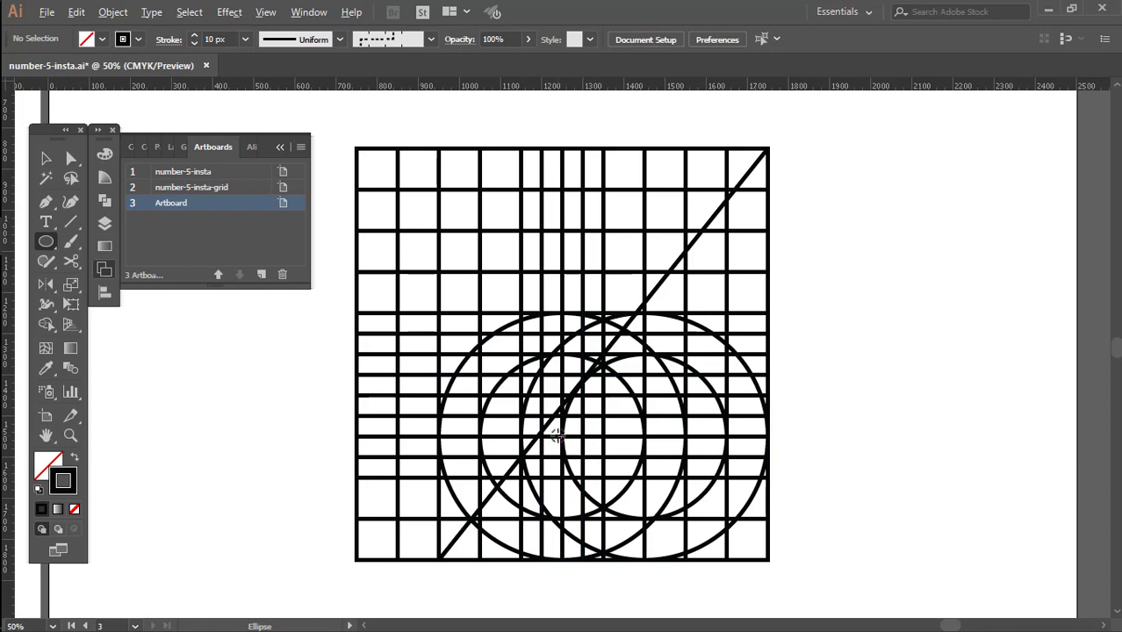
{"action": "left_click", "coordinate": [562, 434], "text": "alt"}
{"action": "type", "text": "300"}
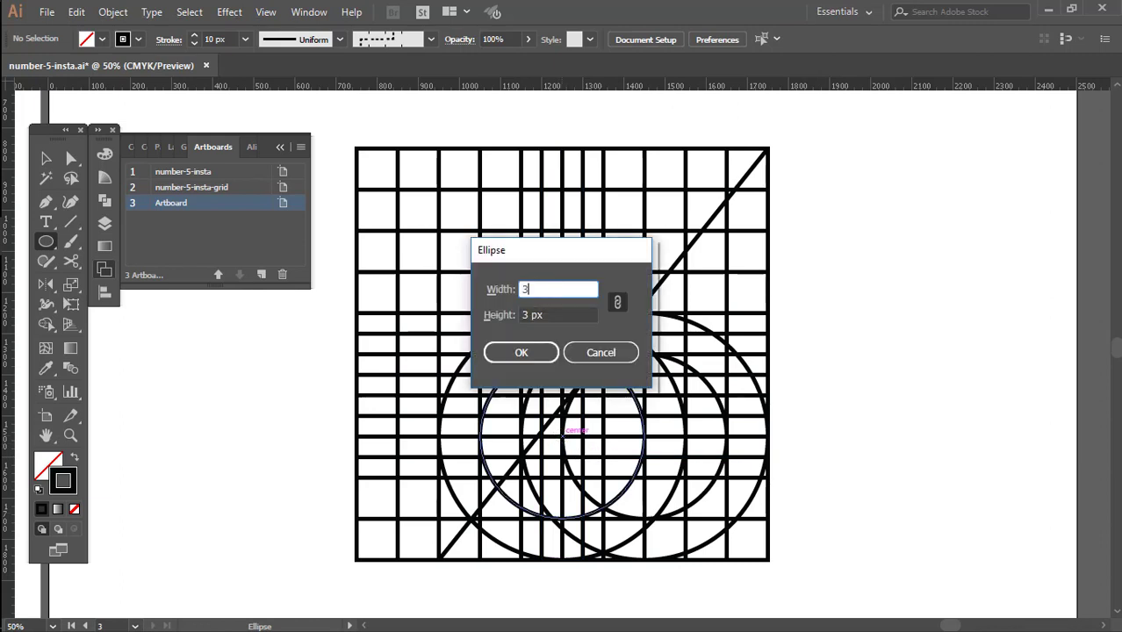
{"action": "key", "text": "Return"}
{"action": "left_click", "coordinate": [859, 420], "text": "ctrl"}
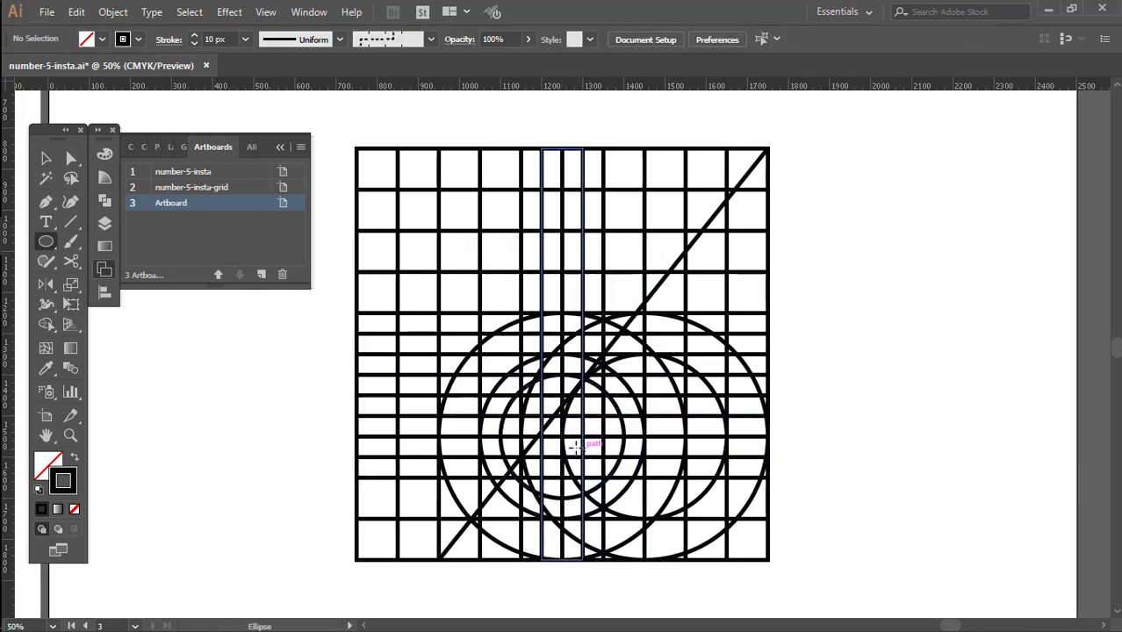
Draw a 700 px circle centred on the left group of concentric circles
{"action": "left_click", "coordinate": [566, 437], "text": "alt"}
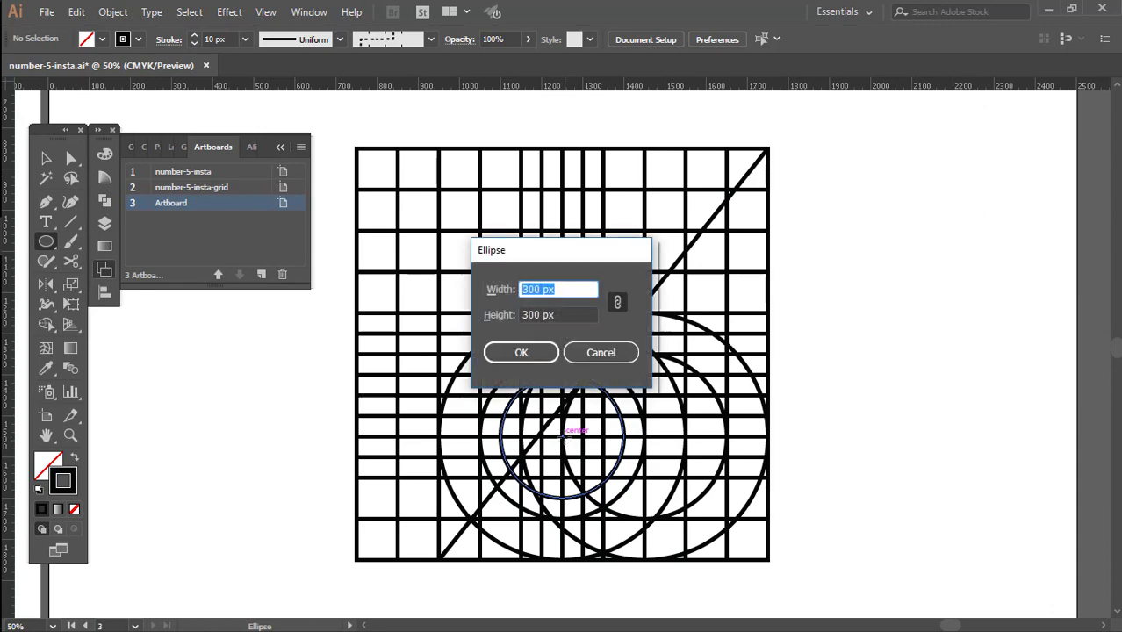
{"action": "type", "text": "750"}
{"action": "key", "text": "Return"}
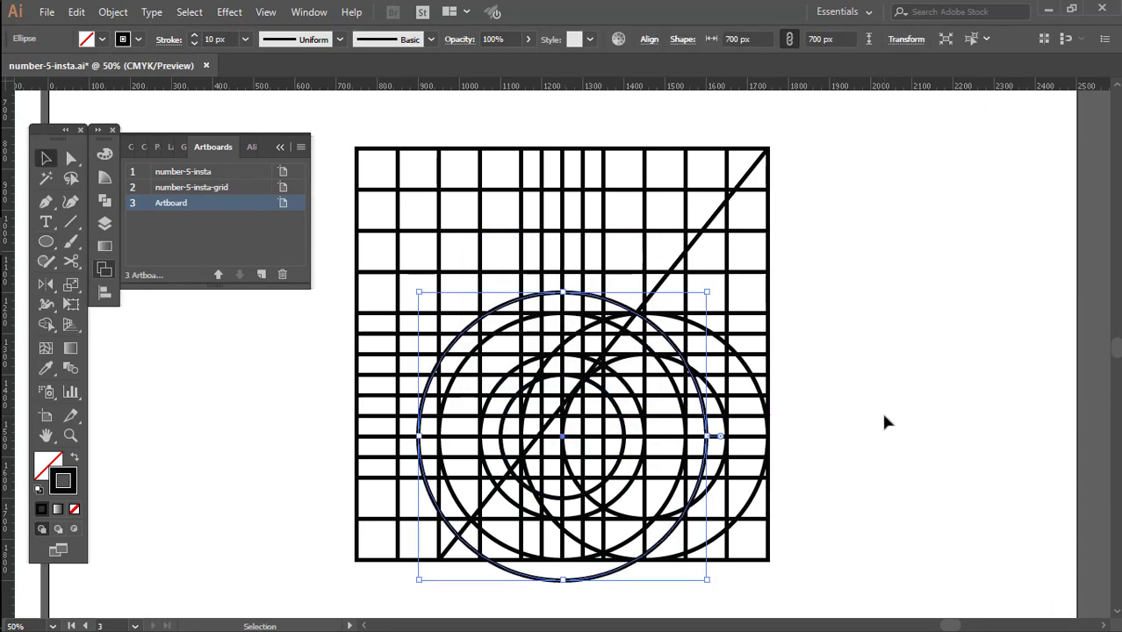
{"action": "left_click", "coordinate": [887, 421], "text": "ctrl"}
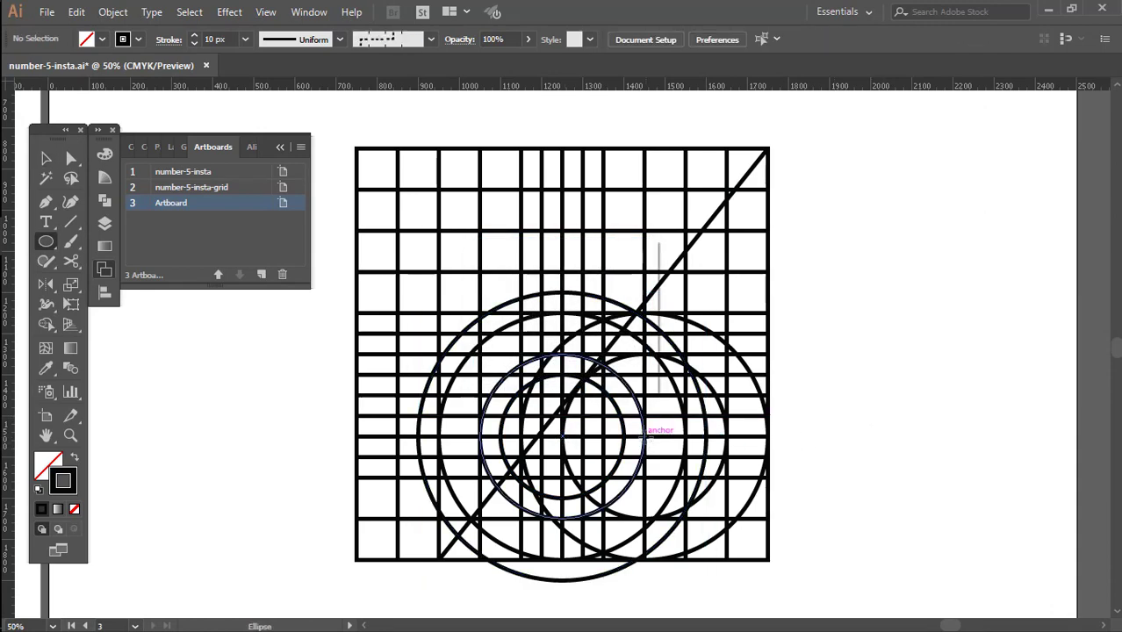
Draw a 300 px circle centred on the right group of concentric circles and deselect it
{"action": "left_click", "coordinate": [648, 431], "text": "alt"}
{"action": "type", "text": "300"}
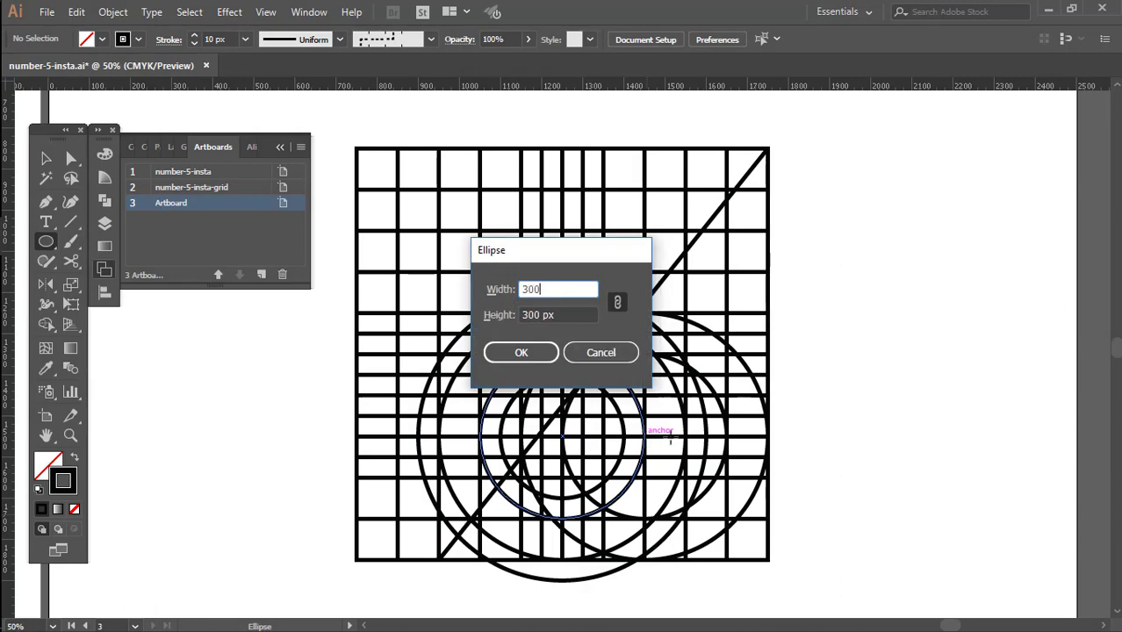
{"action": "key", "text": "Return"}
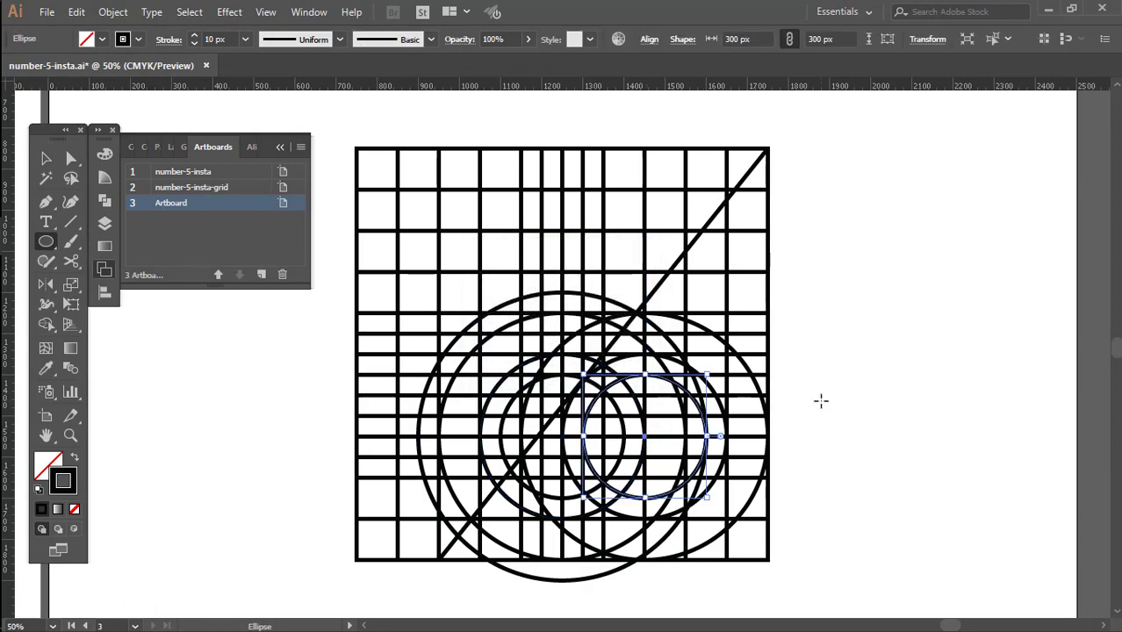
{"action": "key", "text": "v"}
{"action": "left_click", "coordinate": [828, 414]}
Select all the artwork and merge the outer 5's top bar, left column and foot with Shape Builder
{"action": "left_click_drag", "start_coordinate": [836, 477], "coordinate": [496, 277]}
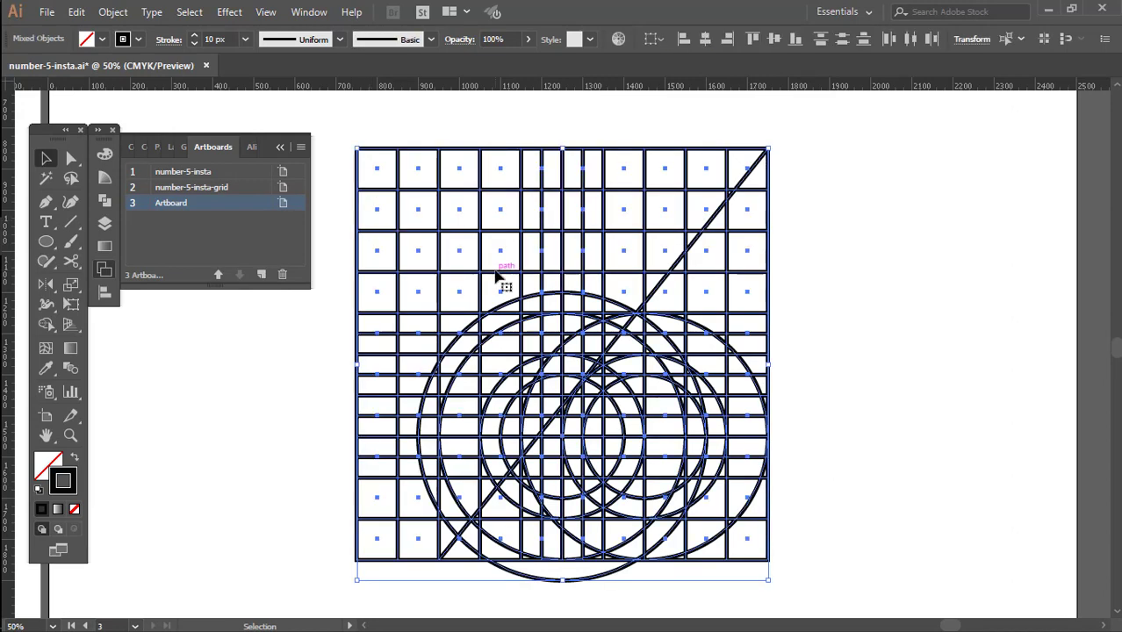
{"action": "key", "text": "ctrl+="}
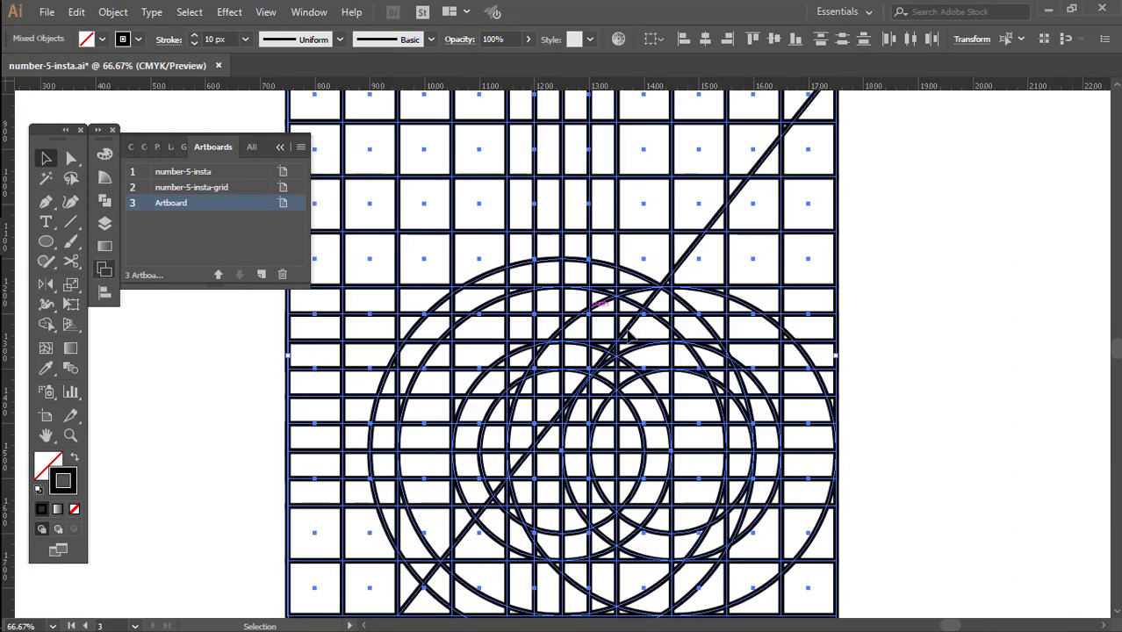
{"action": "key", "text": "shift+m"}
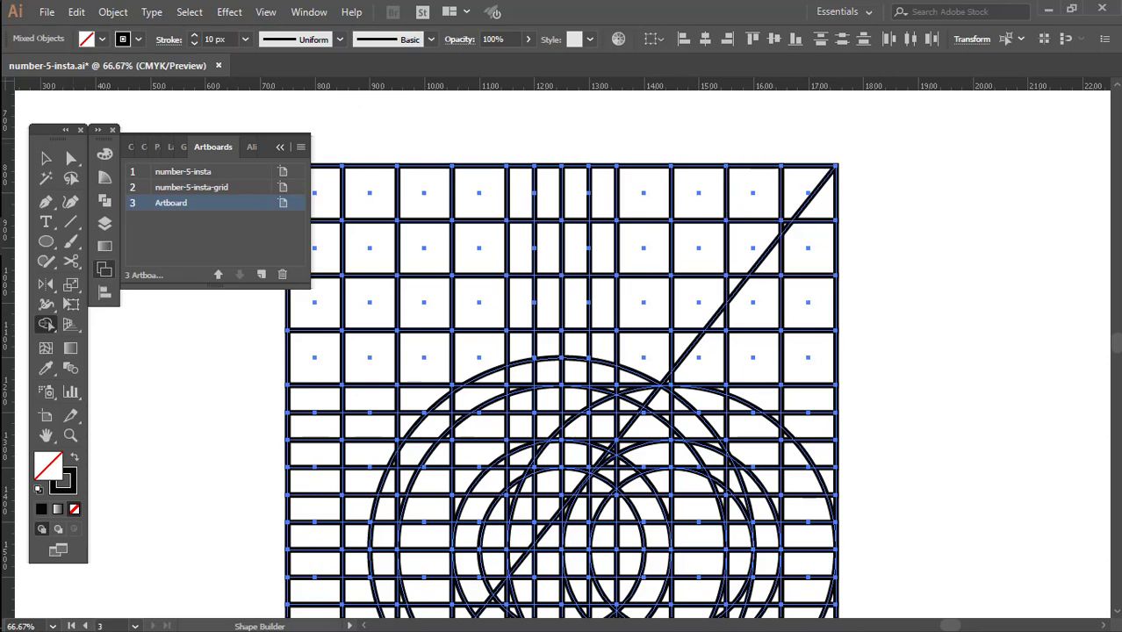
{"action": "mouse_move", "coordinate": [793, 211]}
{"action": "left_mouse_down"}
{"action": "mouse_move", "coordinate": [479, 209]}
{"action": "mouse_move", "coordinate": [490, 204]}
{"action": "left_mouse_up"}
{"action": "scroll", "coordinate": [487, 200], "scroll_direction": "down", "scroll_amount": 1}
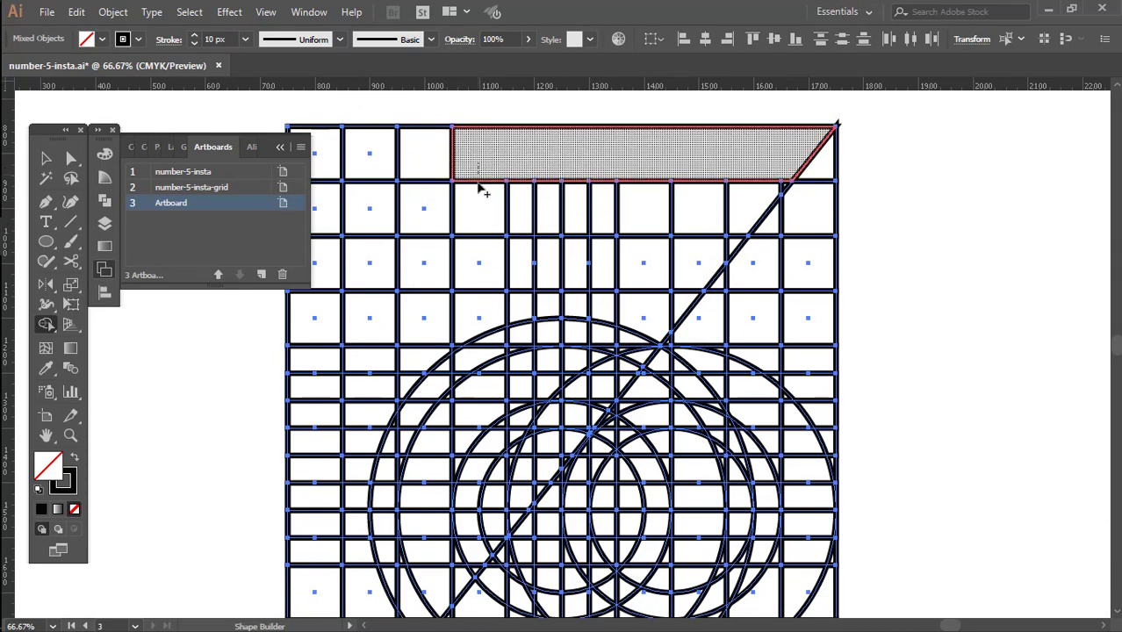
{"action": "mouse_move", "coordinate": [476, 180]}
{"action": "left_mouse_down"}
{"action": "mouse_move", "coordinate": [481, 395]}
{"action": "mouse_move", "coordinate": [479, 373]}
{"action": "mouse_move", "coordinate": [499, 359]}
{"action": "mouse_move", "coordinate": [519, 359]}
{"action": "mouse_move", "coordinate": [523, 387]}
{"action": "left_mouse_up"}
Merge the inner 5's horizontal bar up to the diagonal together with the stem below it using Shape Builder
{"action": "mouse_move", "coordinate": [579, 263]}
{"action": "left_mouse_down"}
{"action": "mouse_move", "coordinate": [694, 259]}
{"action": "mouse_move", "coordinate": [642, 281]}
{"action": "left_mouse_up"}
{"action": "scroll", "coordinate": [574, 288], "scroll_direction": "down", "scroll_amount": 1}
{"action": "mouse_move", "coordinate": [579, 242]}
{"action": "left_mouse_down"}
{"action": "mouse_move", "coordinate": [585, 321]}
{"action": "mouse_move", "coordinate": [602, 350]}
{"action": "mouse_move", "coordinate": [574, 338]}
{"action": "mouse_move", "coordinate": [588, 339]}
{"action": "mouse_move", "coordinate": [602, 297]}
{"action": "mouse_move", "coordinate": [601, 260]}
{"action": "left_mouse_up"}
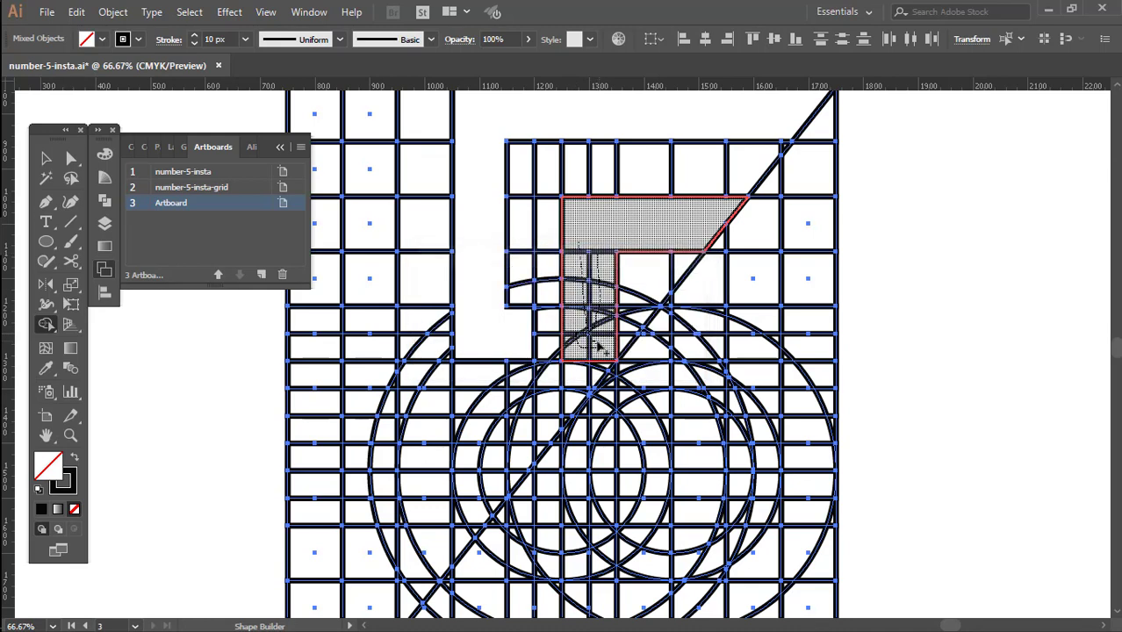
Merge the band between the right 600 px and 400 px circles into the inner 5, around its right side to the bottom
{"action": "mouse_move", "coordinate": [599, 342]}
{"action": "left_mouse_down"}
{"action": "mouse_move", "coordinate": [643, 345]}
{"action": "mouse_move", "coordinate": [620, 315]}
{"action": "mouse_move", "coordinate": [661, 320]}
{"action": "mouse_move", "coordinate": [683, 363]}
{"action": "left_mouse_up"}
{"action": "mouse_move", "coordinate": [675, 325]}
{"action": "left_mouse_down"}
{"action": "mouse_move", "coordinate": [721, 345]}
{"action": "mouse_move", "coordinate": [729, 376]}
{"action": "mouse_move", "coordinate": [720, 341]}
{"action": "mouse_move", "coordinate": [736, 355]}
{"action": "mouse_move", "coordinate": [748, 353]}
{"action": "mouse_move", "coordinate": [725, 335]}
{"action": "left_mouse_up"}
{"action": "mouse_move", "coordinate": [753, 370]}
{"action": "left_mouse_down"}
{"action": "mouse_move", "coordinate": [790, 416]}
{"action": "mouse_move", "coordinate": [789, 375]}
{"action": "mouse_move", "coordinate": [785, 362]}
{"action": "mouse_move", "coordinate": [798, 439]}
{"action": "mouse_move", "coordinate": [781, 448]}
{"action": "mouse_move", "coordinate": [802, 481]}
{"action": "mouse_move", "coordinate": [793, 519]}
{"action": "mouse_move", "coordinate": [783, 502]}
{"action": "mouse_move", "coordinate": [778, 554]}
{"action": "left_mouse_up"}
{"action": "scroll", "coordinate": [778, 554], "scroll_direction": "down", "scroll_amount": 1}
{"action": "scroll", "coordinate": [778, 553], "scroll_direction": "down", "scroll_amount": 2}
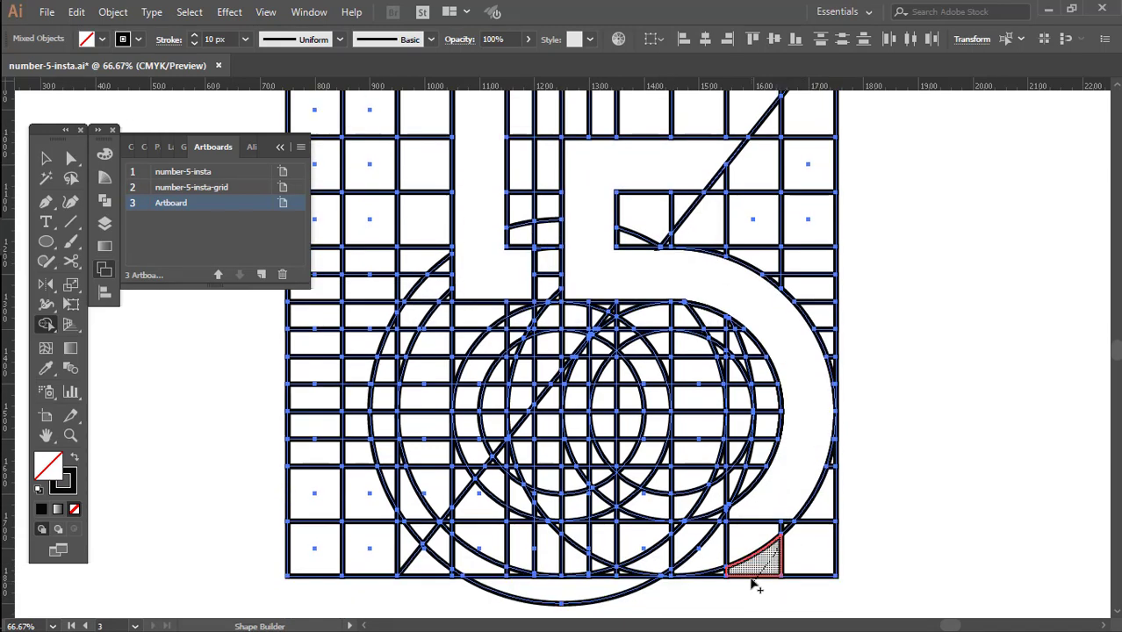
{"action": "mouse_move", "coordinate": [760, 501]}
{"action": "left_mouse_down"}
{"action": "mouse_move", "coordinate": [729, 547]}
{"action": "mouse_move", "coordinate": [734, 525]}
{"action": "mouse_move", "coordinate": [786, 528]}
{"action": "mouse_move", "coordinate": [690, 581]}
{"action": "left_mouse_up"}
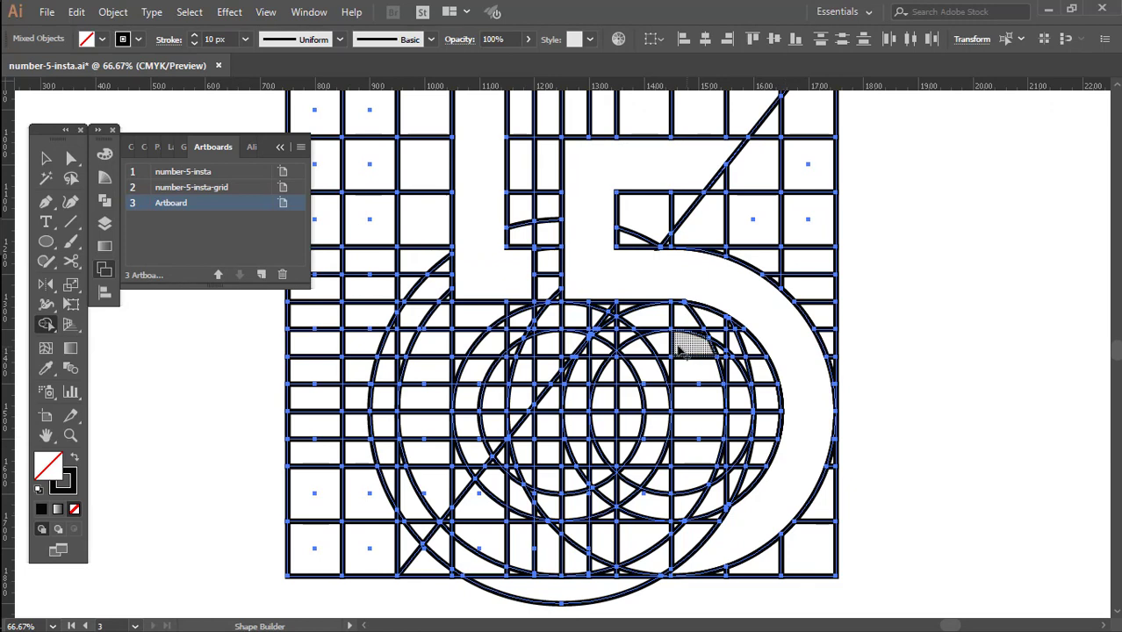
Merge the band between the left 600 px and 400 px circles with its left-end bar and short inner hook using Shape Builder
{"action": "mouse_move", "coordinate": [681, 349]}
{"action": "left_mouse_down"}
{"action": "mouse_move", "coordinate": [647, 335]}
{"action": "mouse_move", "coordinate": [670, 341]}
{"action": "mouse_move", "coordinate": [692, 372]}
{"action": "mouse_move", "coordinate": [670, 362]}
{"action": "mouse_move", "coordinate": [698, 421]}
{"action": "mouse_move", "coordinate": [698, 437]}
{"action": "mouse_move", "coordinate": [685, 390]}
{"action": "mouse_move", "coordinate": [687, 482]}
{"action": "mouse_move", "coordinate": [678, 447]}
{"action": "mouse_move", "coordinate": [677, 485]}
{"action": "left_mouse_up"}
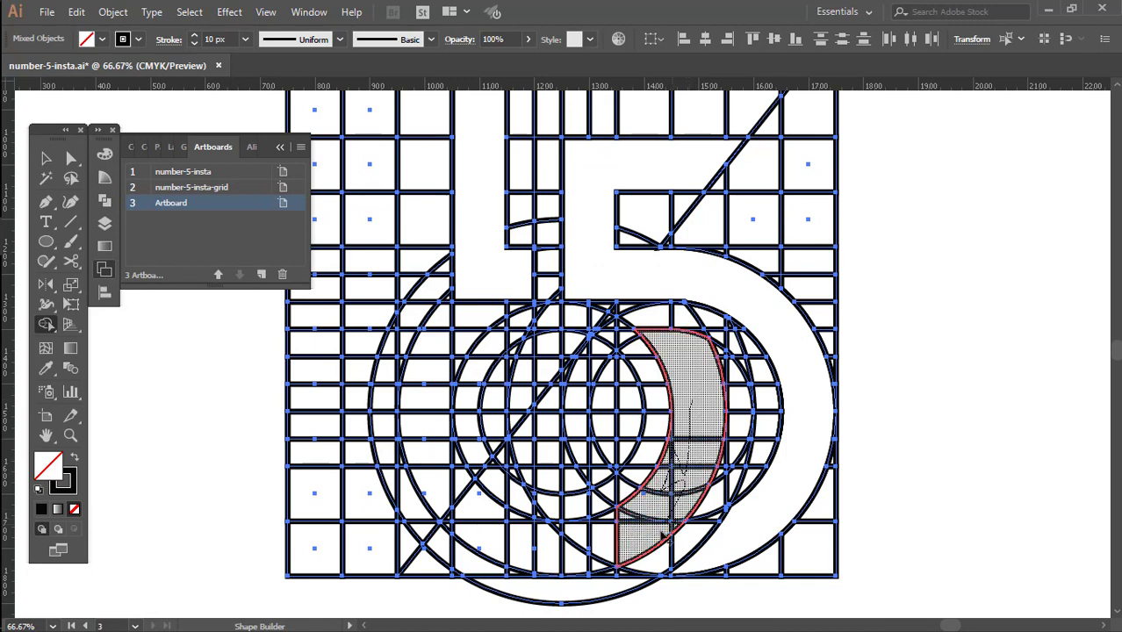
{"action": "mouse_move", "coordinate": [666, 537]}
{"action": "left_mouse_down"}
{"action": "mouse_move", "coordinate": [610, 543]}
{"action": "mouse_move", "coordinate": [616, 523]}
{"action": "mouse_move", "coordinate": [579, 565]}
{"action": "mouse_move", "coordinate": [598, 562]}
{"action": "mouse_move", "coordinate": [587, 523]}
{"action": "mouse_move", "coordinate": [538, 539]}
{"action": "mouse_move", "coordinate": [535, 525]}
{"action": "mouse_move", "coordinate": [551, 530]}
{"action": "mouse_move", "coordinate": [525, 524]}
{"action": "mouse_move", "coordinate": [539, 532]}
{"action": "mouse_move", "coordinate": [510, 537]}
{"action": "mouse_move", "coordinate": [450, 516]}
{"action": "left_mouse_up"}
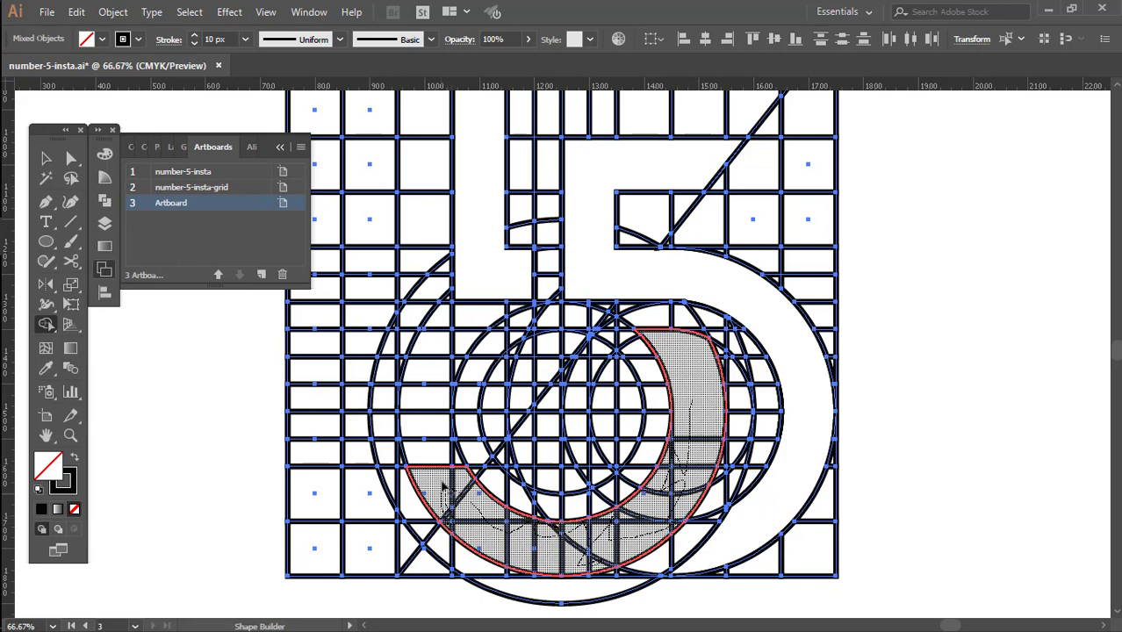
{"action": "mouse_move", "coordinate": [453, 474]}
{"action": "left_mouse_down"}
{"action": "mouse_move", "coordinate": [458, 462]}
{"action": "mouse_move", "coordinate": [419, 409]}
{"action": "left_mouse_up"}
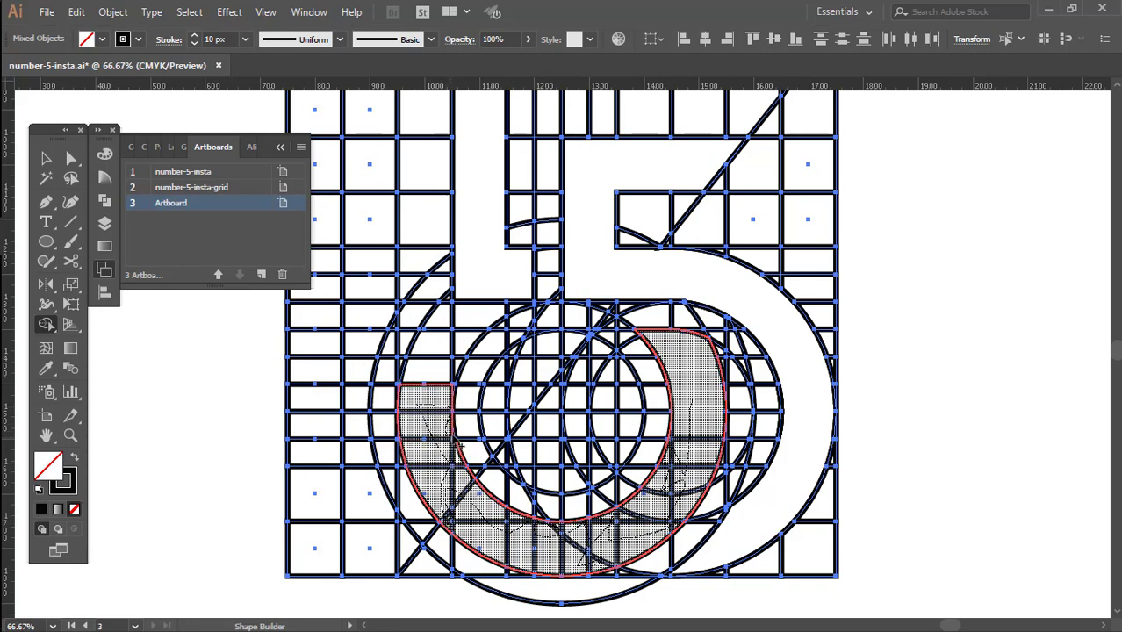
{"action": "mouse_move", "coordinate": [459, 447]}
{"action": "left_mouse_down"}
{"action": "mouse_move", "coordinate": [454, 404]}
{"action": "mouse_move", "coordinate": [544, 390]}
{"action": "mouse_move", "coordinate": [537, 416]}
{"action": "mouse_move", "coordinate": [486, 424]}
{"action": "mouse_move", "coordinate": [531, 413]}
{"action": "mouse_move", "coordinate": [519, 424]}
{"action": "mouse_move", "coordinate": [542, 461]}
{"action": "mouse_move", "coordinate": [539, 443]}
{"action": "mouse_move", "coordinate": [509, 436]}
{"action": "mouse_move", "coordinate": [553, 490]}
{"action": "left_mouse_up"}
{"action": "mouse_move", "coordinate": [559, 441]}
{"action": "left_mouse_down"}
{"action": "mouse_move", "coordinate": [575, 480]}
{"action": "mouse_move", "coordinate": [563, 441]}
{"action": "mouse_move", "coordinate": [541, 472]}
{"action": "mouse_move", "coordinate": [527, 468]}
{"action": "mouse_move", "coordinate": [577, 485]}
{"action": "left_mouse_up"}
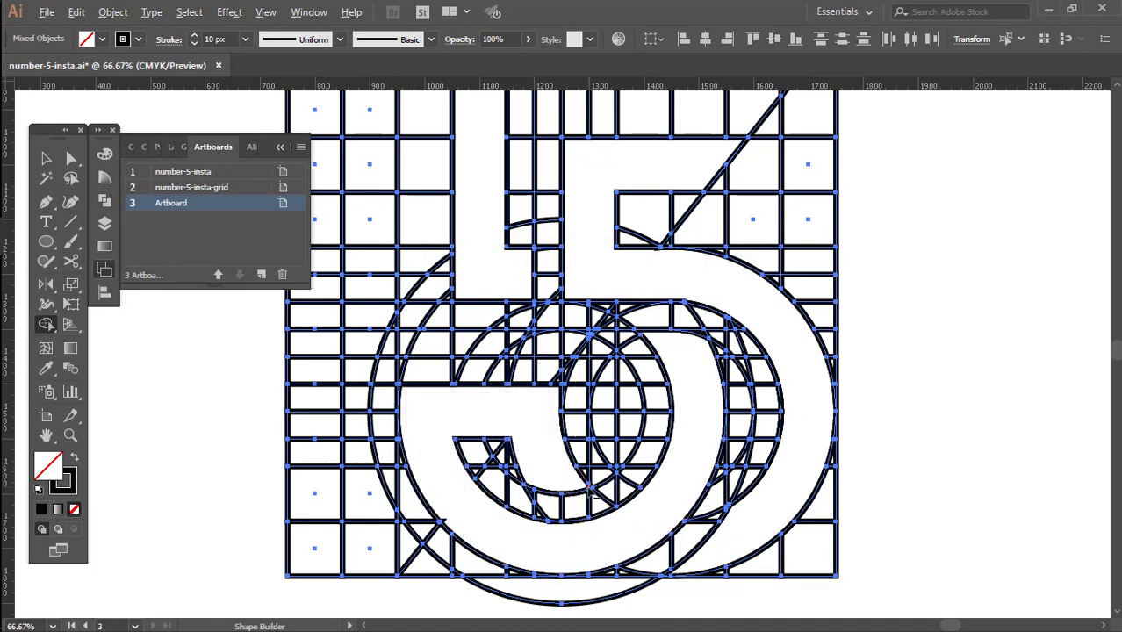
{"action": "left_click", "coordinate": [532, 452]}
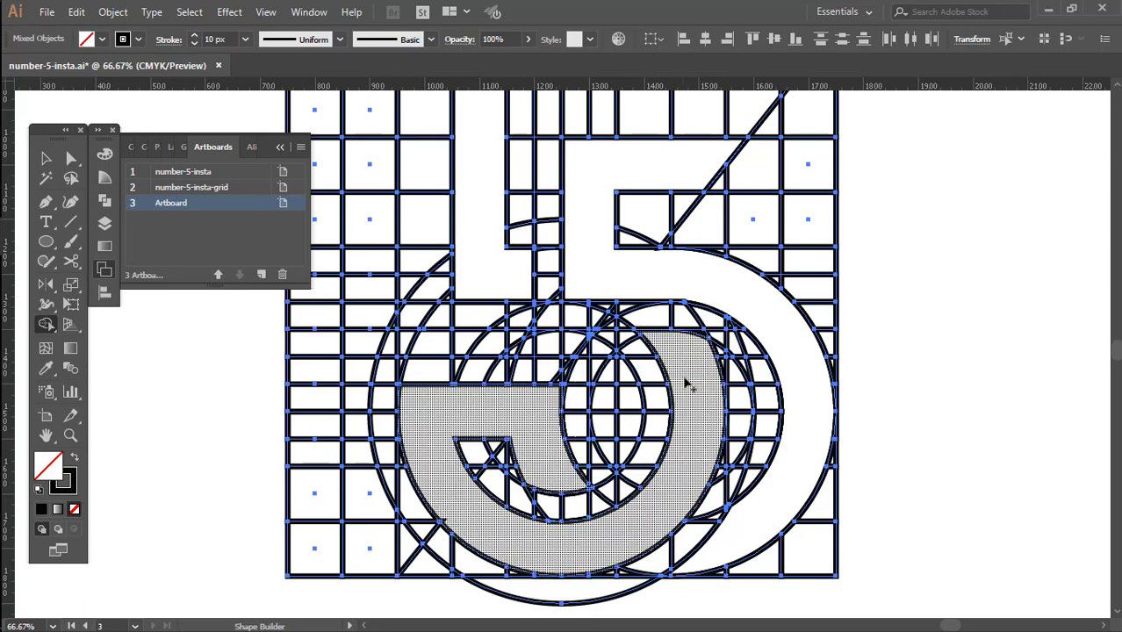
{"action": "left_click", "coordinate": [681, 431]}
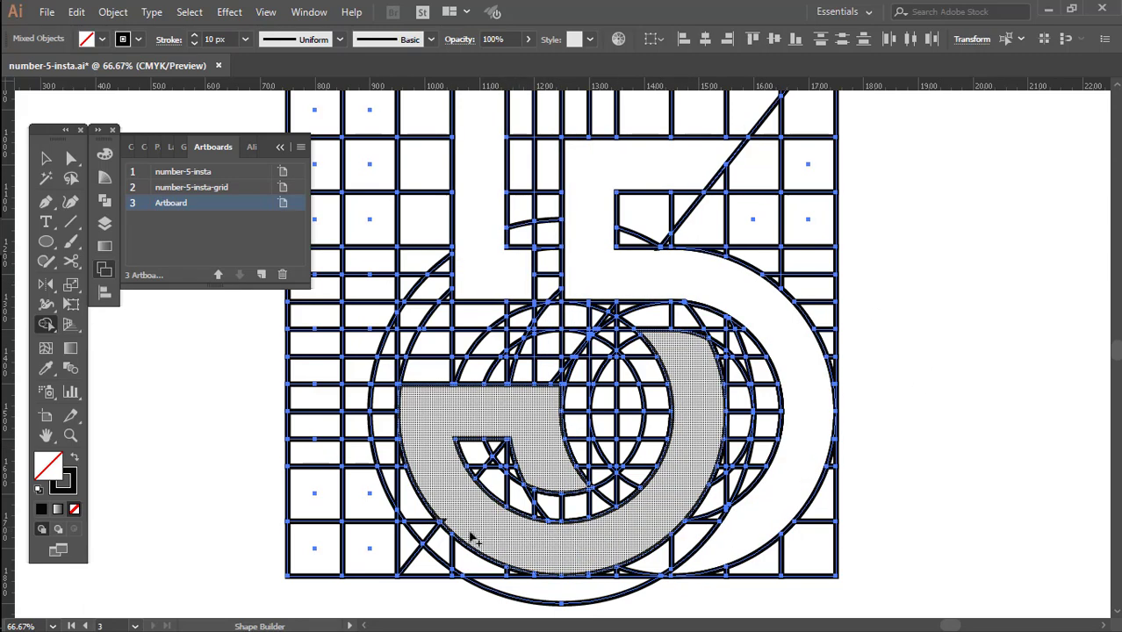
{"action": "mouse_move", "coordinate": [453, 518]}
{"action": "left_mouse_down"}
{"action": "mouse_move", "coordinate": [569, 539]}
{"action": "mouse_move", "coordinate": [743, 527]}
{"action": "left_mouse_up"}
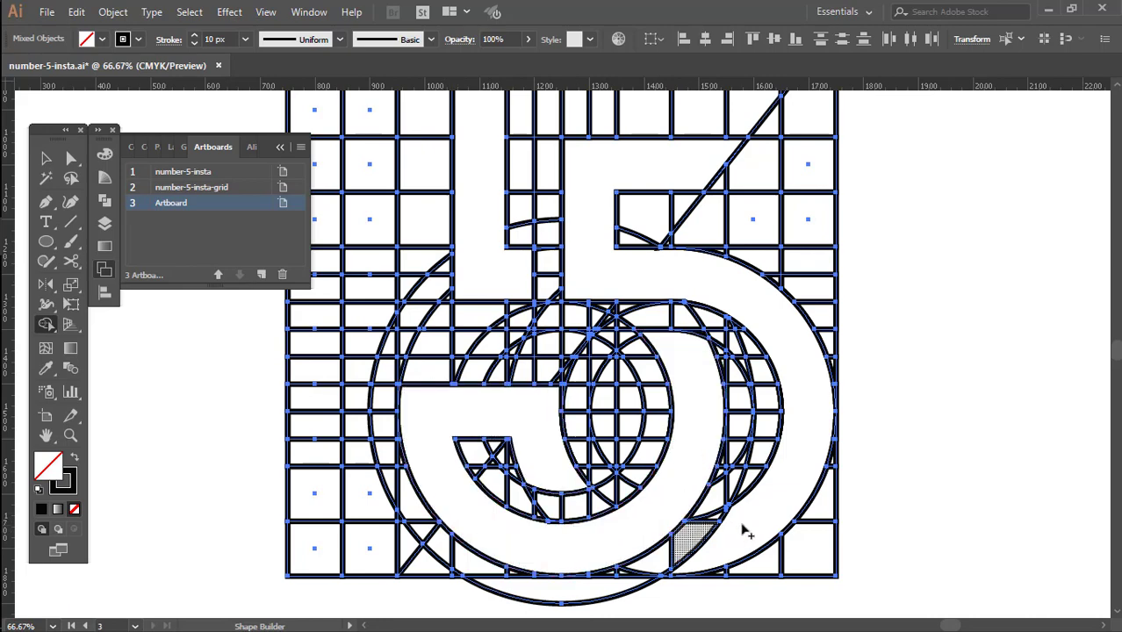
{"action": "left_click", "coordinate": [734, 534]}
Swap the fill and stroke of all the artwork to give it a black fill without a stroke, and deselect it
{"action": "key", "text": "ctrl"}
{"action": "key", "text": "ctrl+minus"}
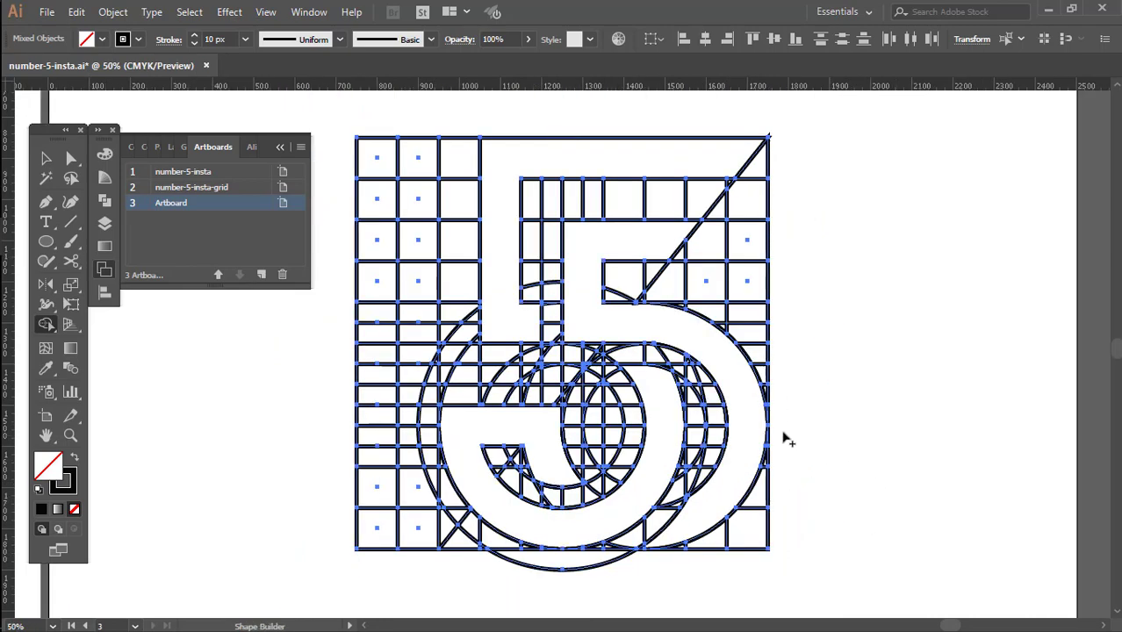
{"action": "key", "text": "v"}
{"action": "left_click", "coordinate": [74, 459]}
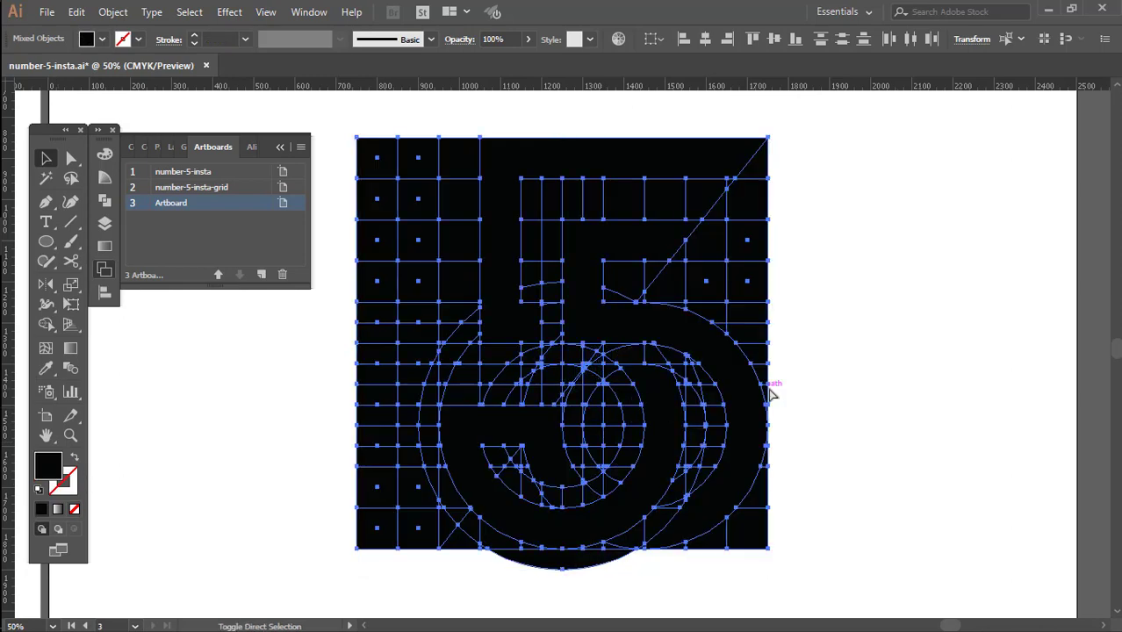
{"action": "left_click", "coordinate": [835, 375]}
Select the three merged pieces that form the 5 and cut them out of the artwork
{"action": "left_click", "coordinate": [743, 459]}
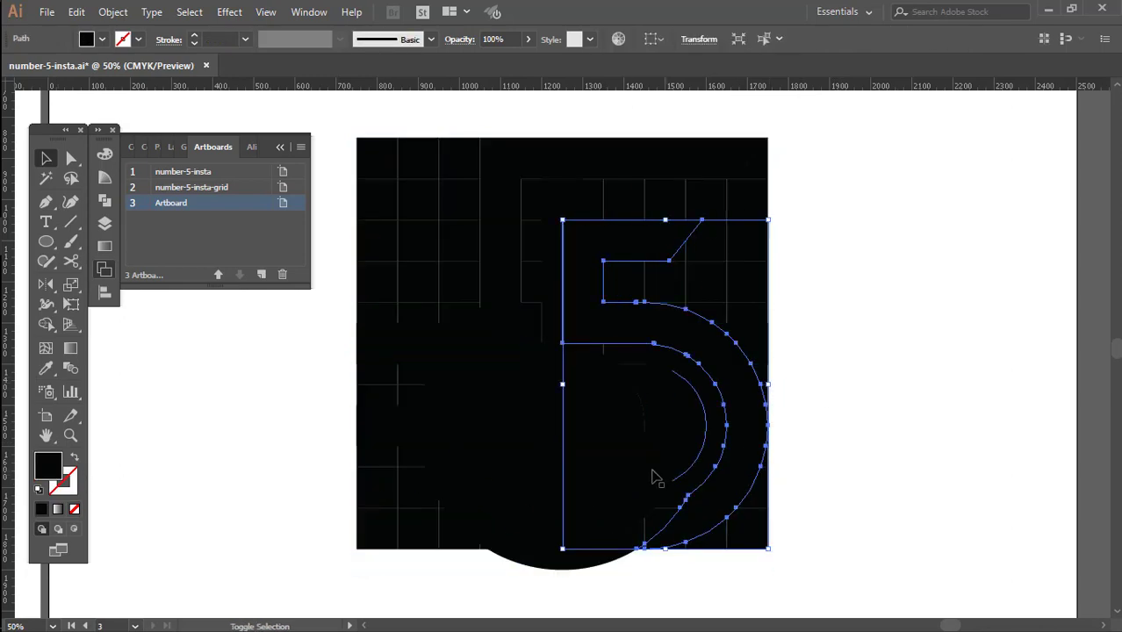
{"action": "left_click", "coordinate": [654, 471], "text": "shift"}
{"action": "left_click", "coordinate": [496, 280], "text": "shift"}
{"action": "key", "text": "Delete"}
Delete all the leftover grid and circle fragments from the artboard
{"action": "key", "text": "v"}
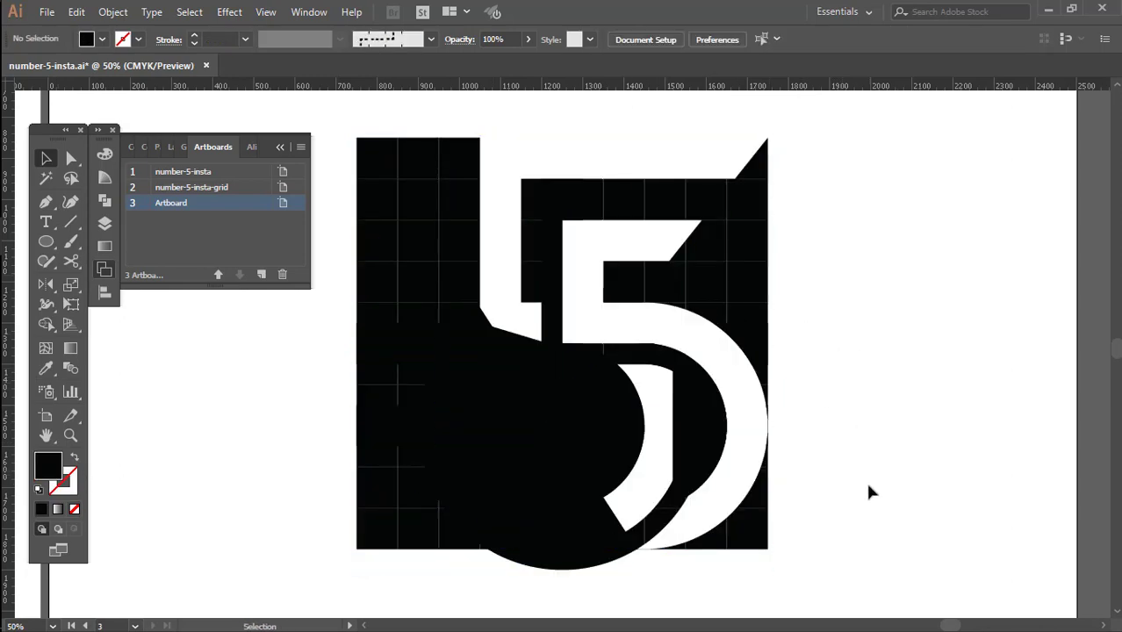
{"action": "key", "text": "ctrl+a"}
{"action": "key", "text": "Delete"}
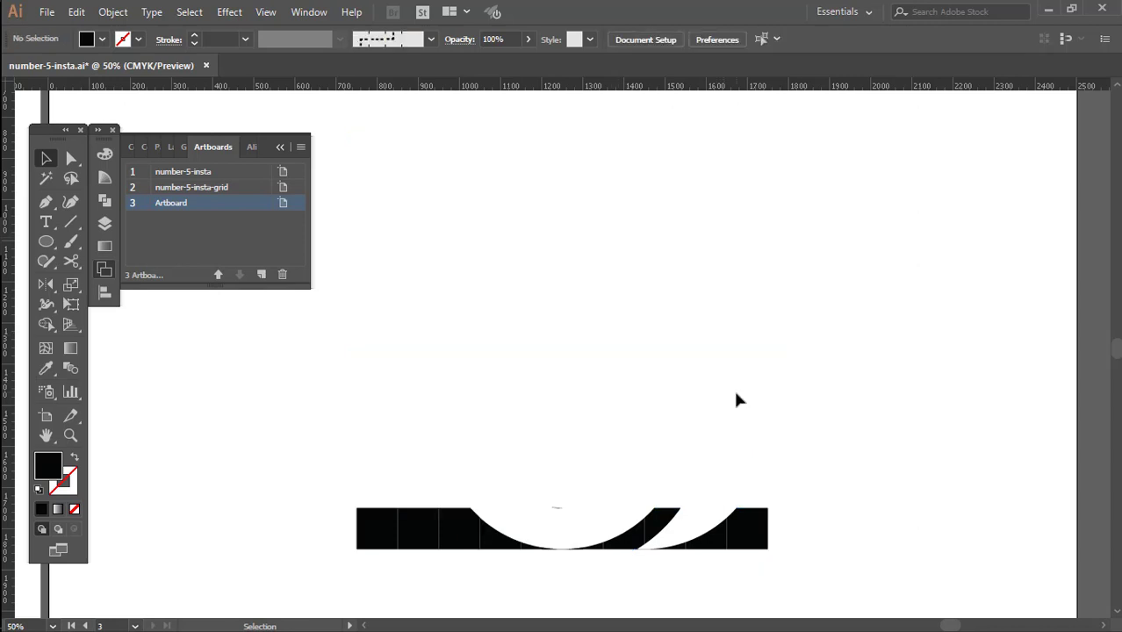
{"action": "left_click_drag", "start_coordinate": [327, 431], "coordinate": [889, 590]}
{"action": "key", "text": "Delete"}
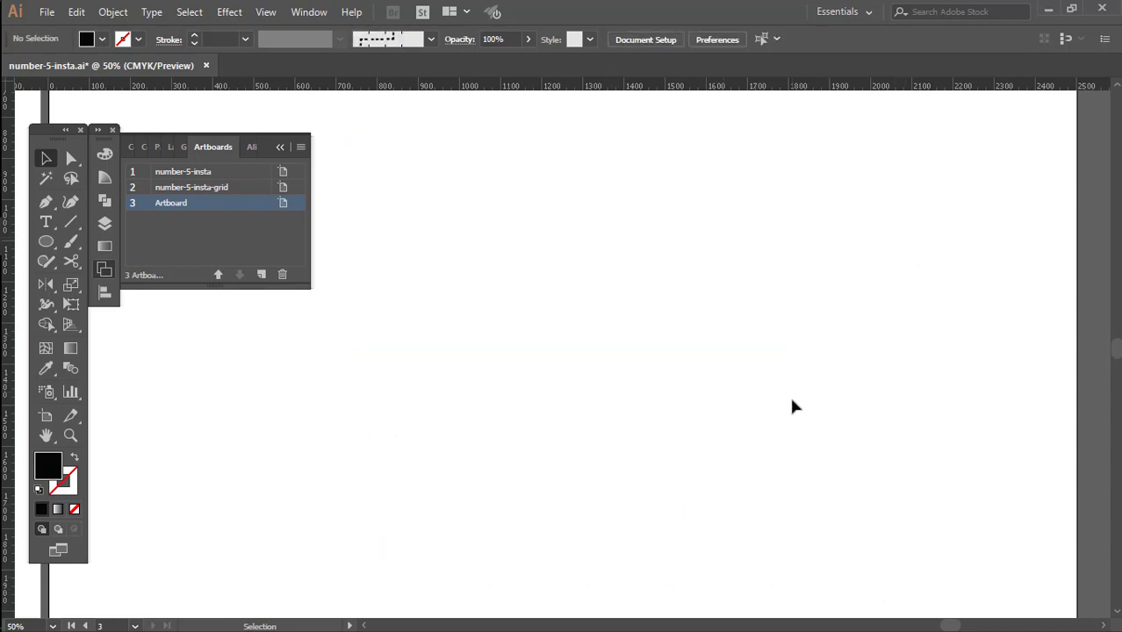
Paste the cut pieces of the 5 onto the empty artboard and deselect them
{"action": "key", "text": "ctrl+v"}
{"action": "key", "text": "v"}
{"action": "left_click", "coordinate": [839, 433]}
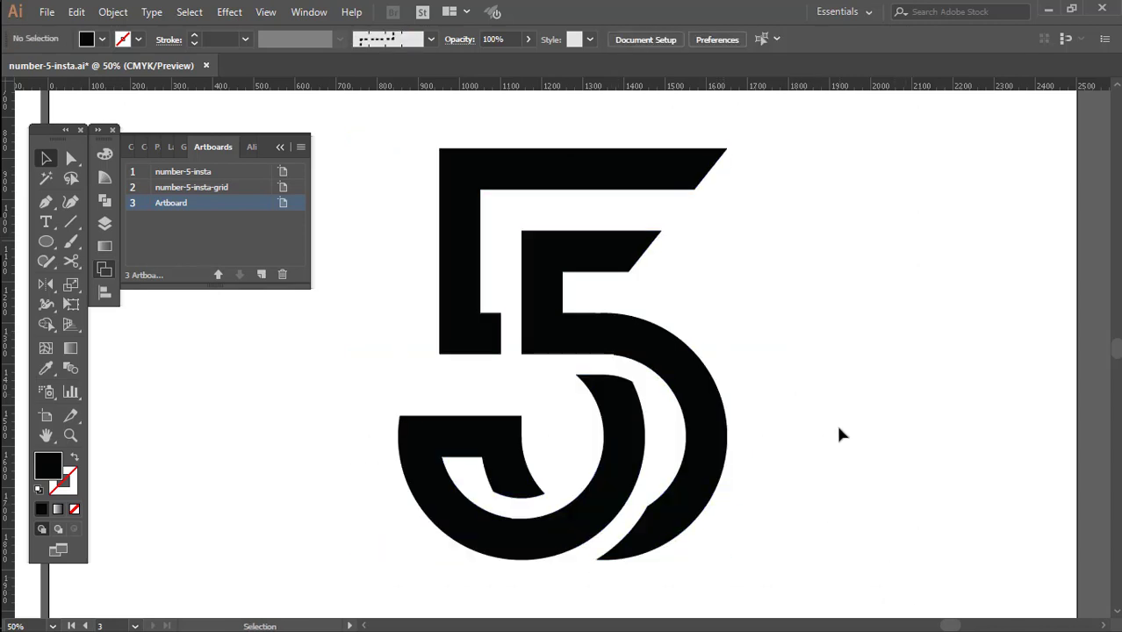
{"action": "key", "text": "ctrl+minus"}
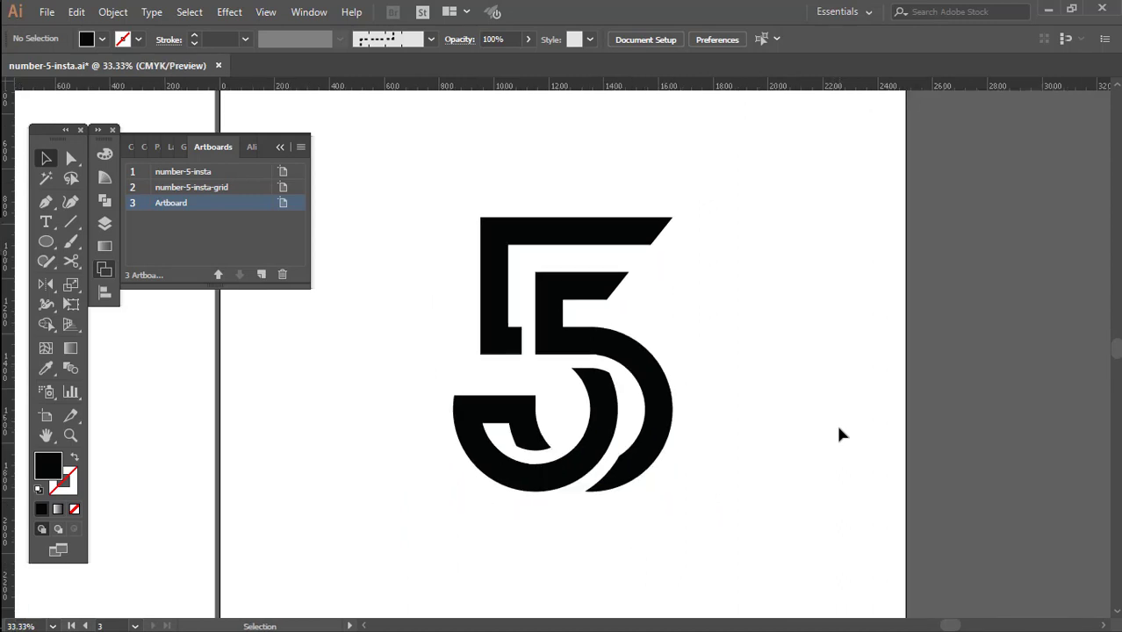